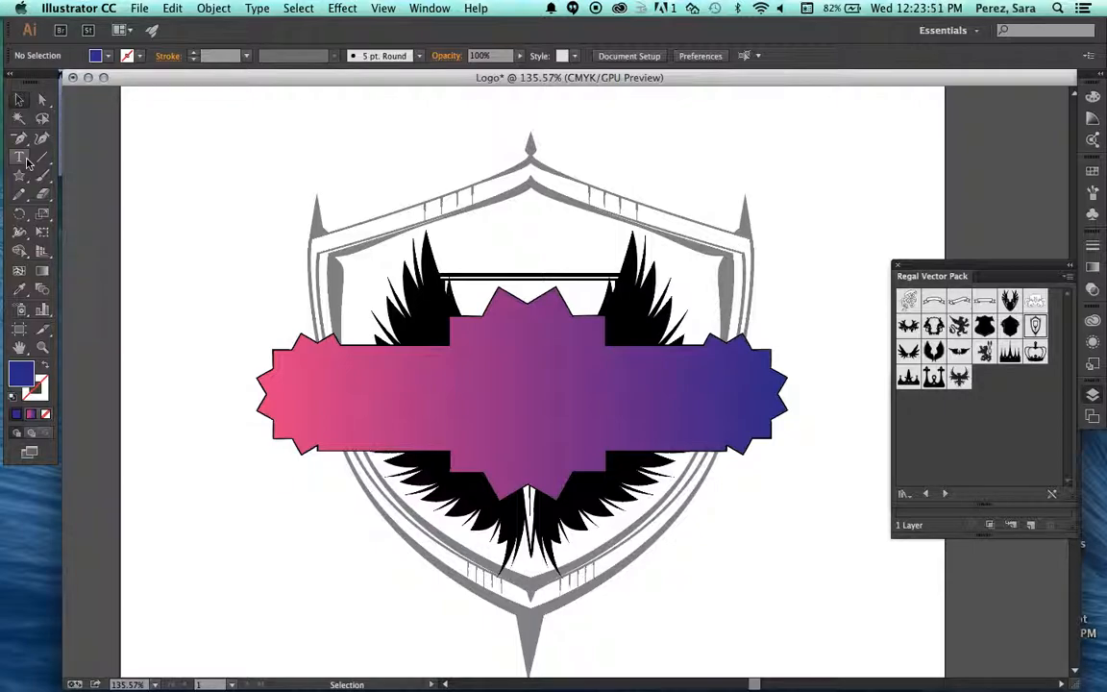
Place a point text insertion point with the Type tool on the pink part of the banner.
click(23, 158)
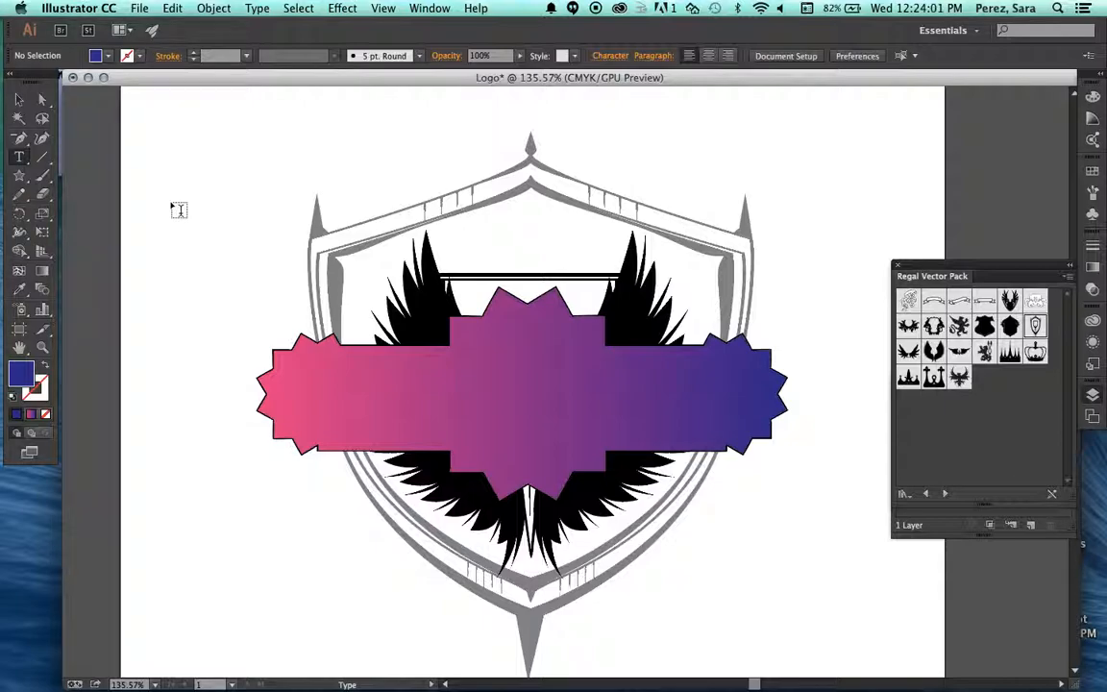
click(424, 388)
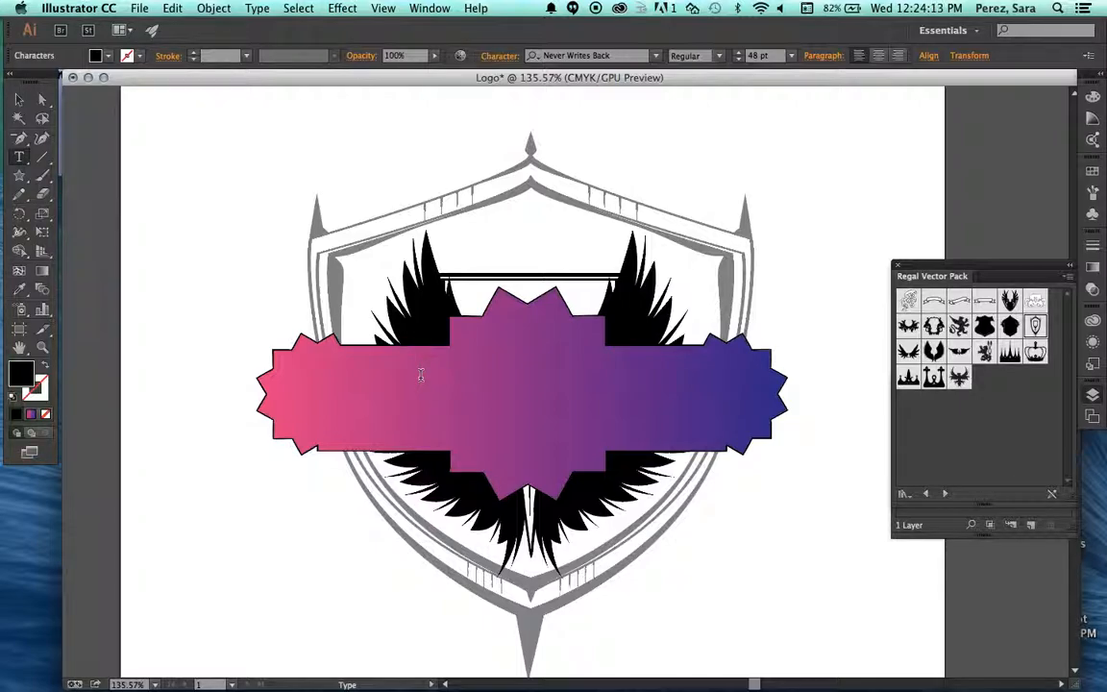
text(deny thong)
key(BackSpace)
key(BackSpace)
key(BackSpace)
key(BackSpace)
key(BackSpace)
key(BackSpace)
key(BackSpace)
key(BackSpace)
key(BackSpace)
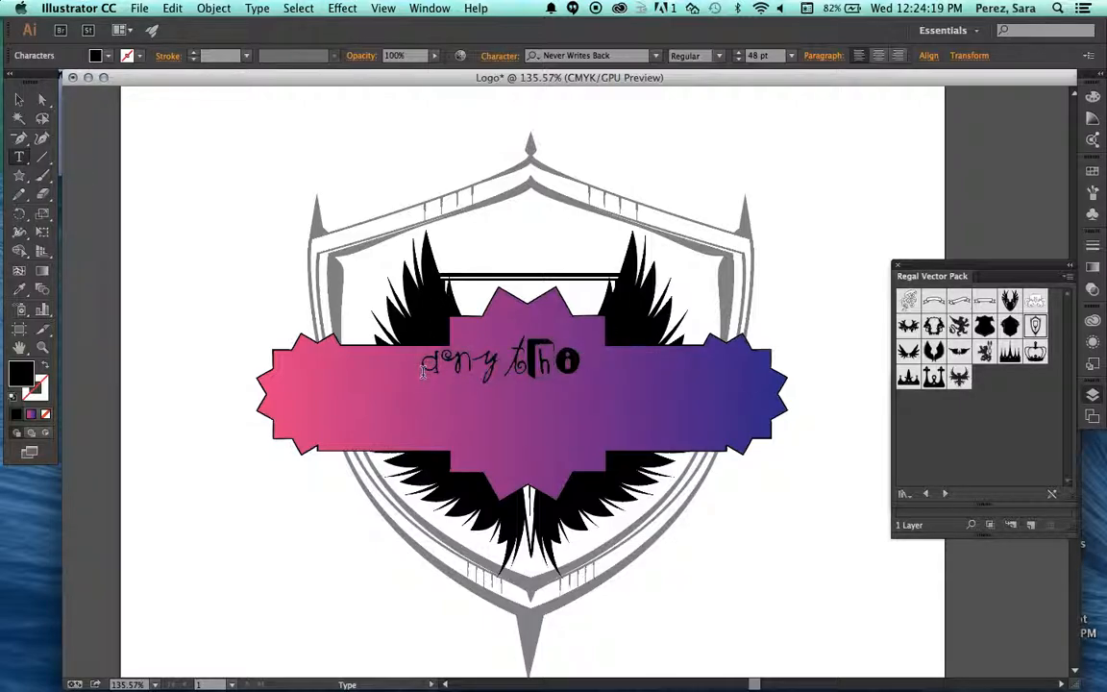
key(BackSpace)
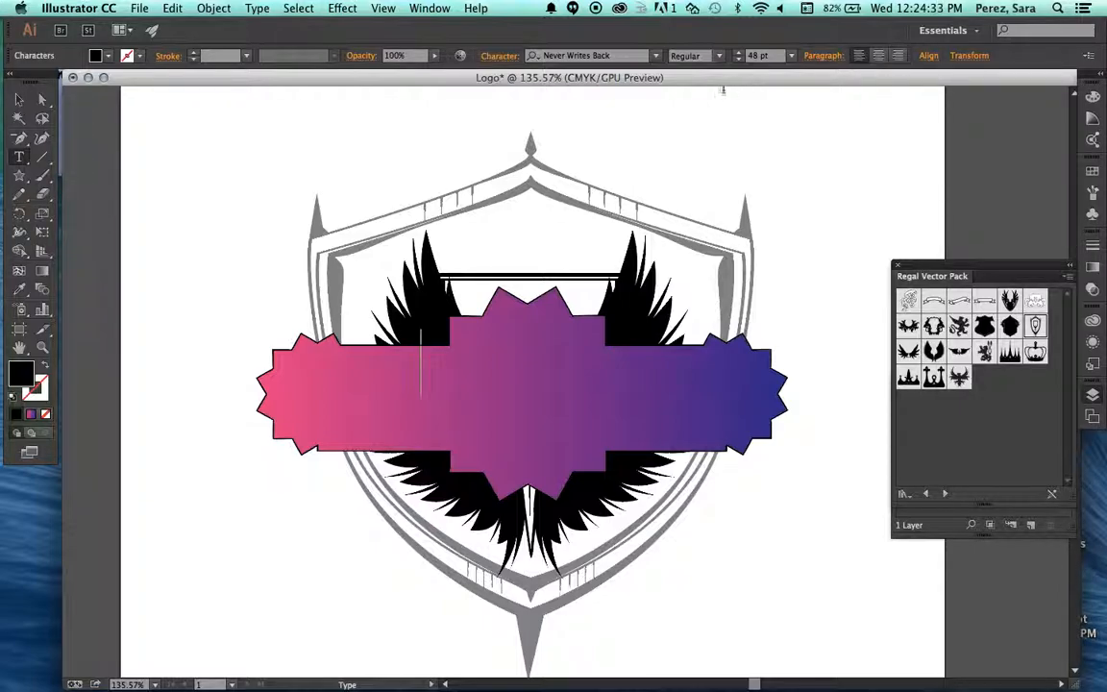
Set the text's fill colour to CMYK Magenta and its stroke colour to light blue.
click(140, 58)
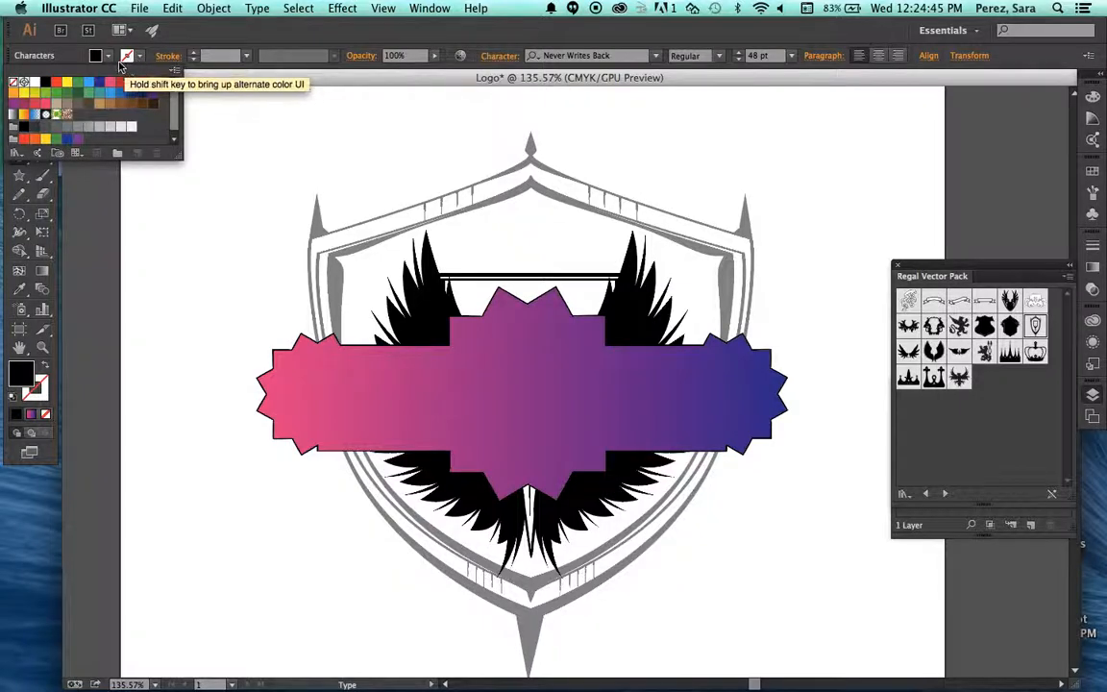
click(140, 57)
click(109, 57)
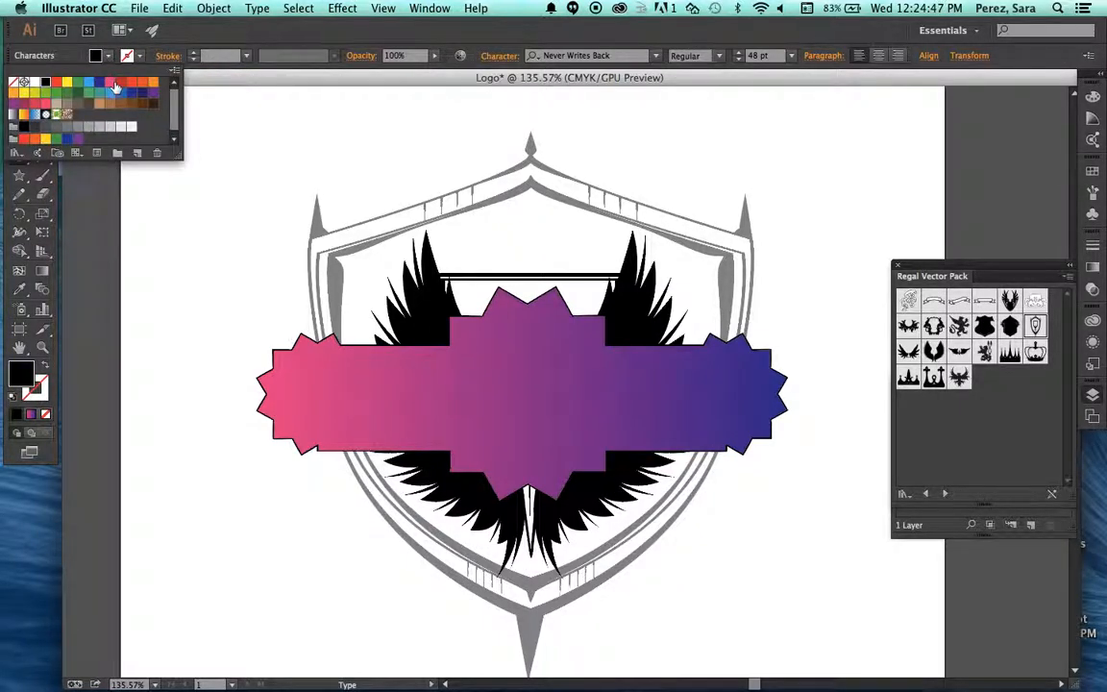
click(111, 85)
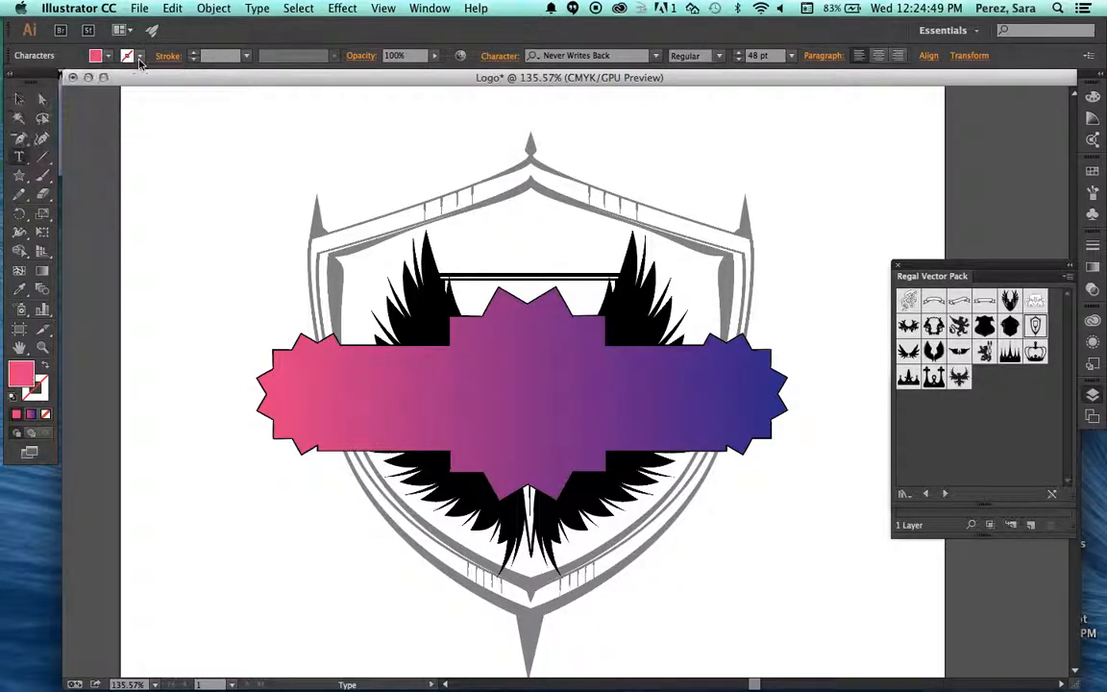
click(139, 59)
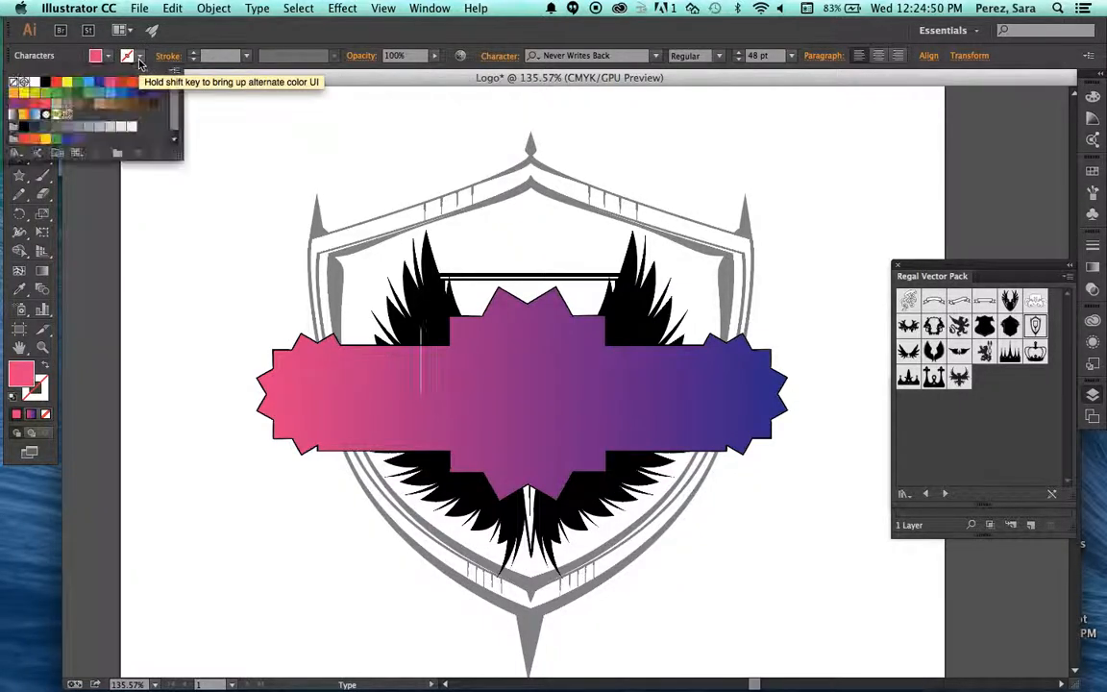
click(88, 82)
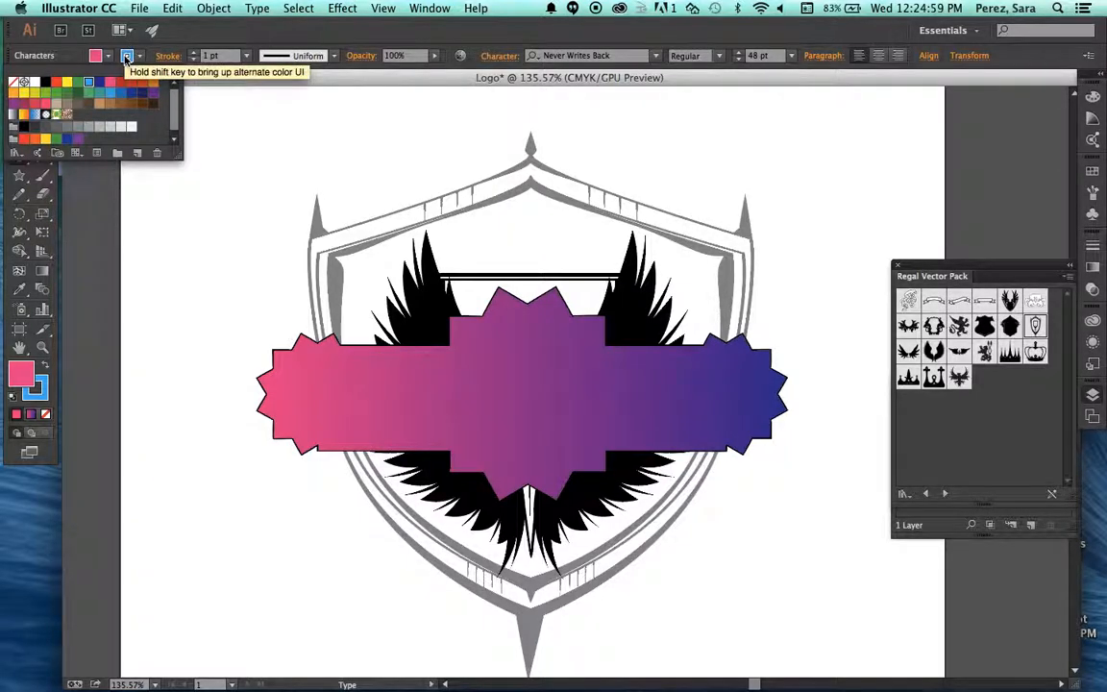
Enter the text "CCIA" on the banner.
click(409, 399)
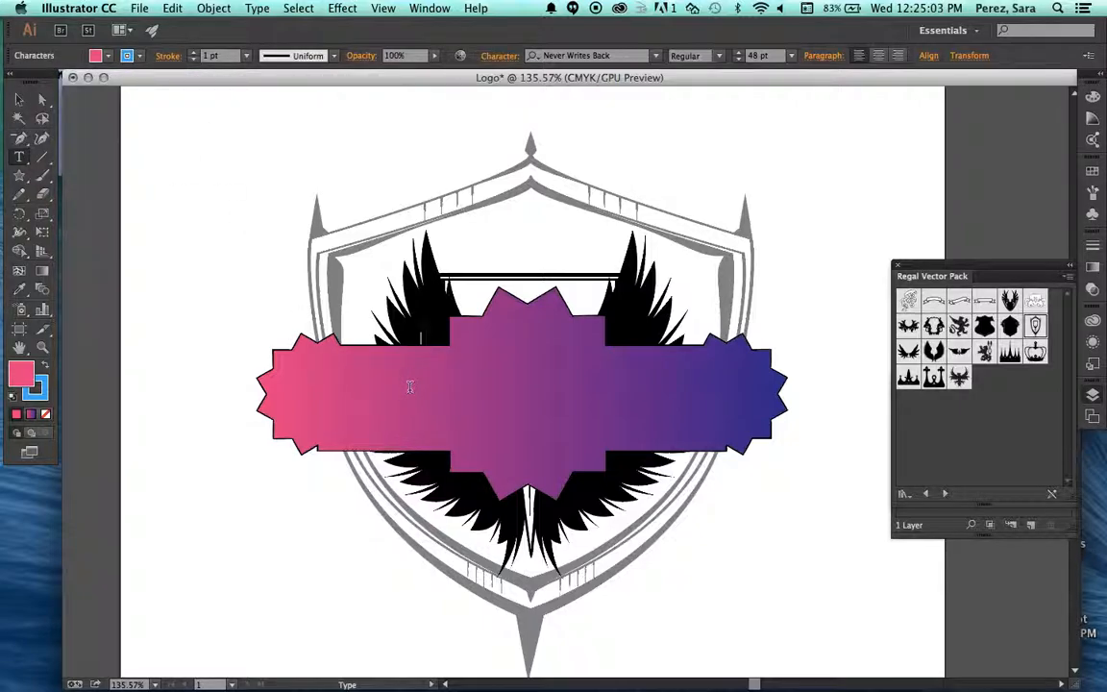
text(CCIA)
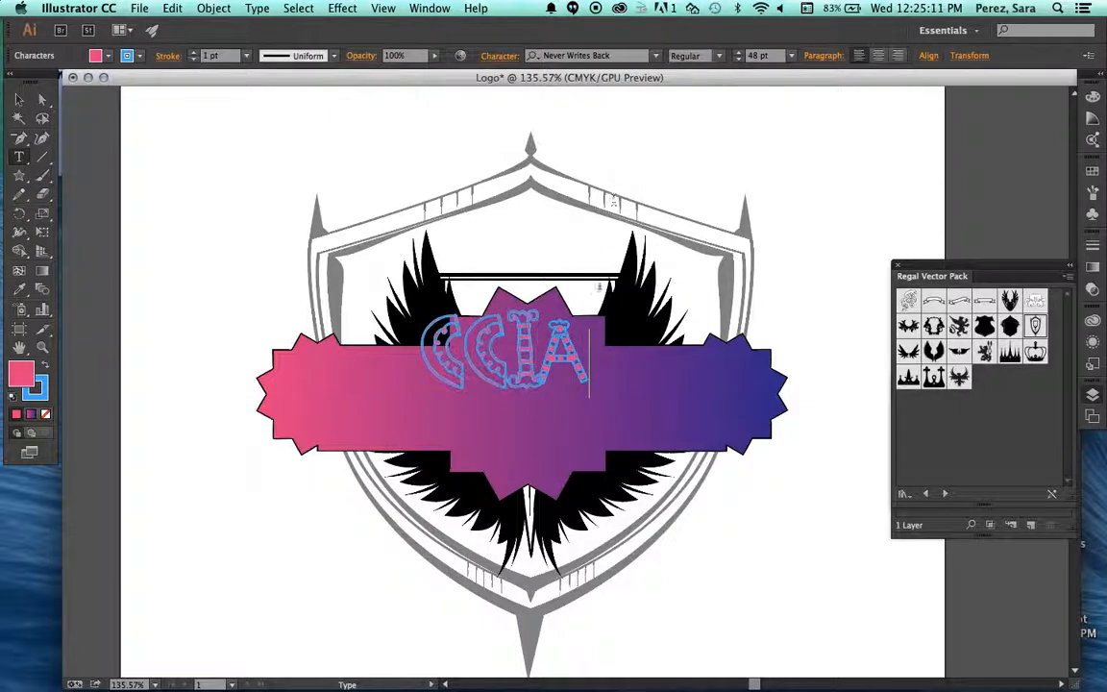
Change the font of the CCIA text to My Own Topher.
drag(586, 357, 423, 346)
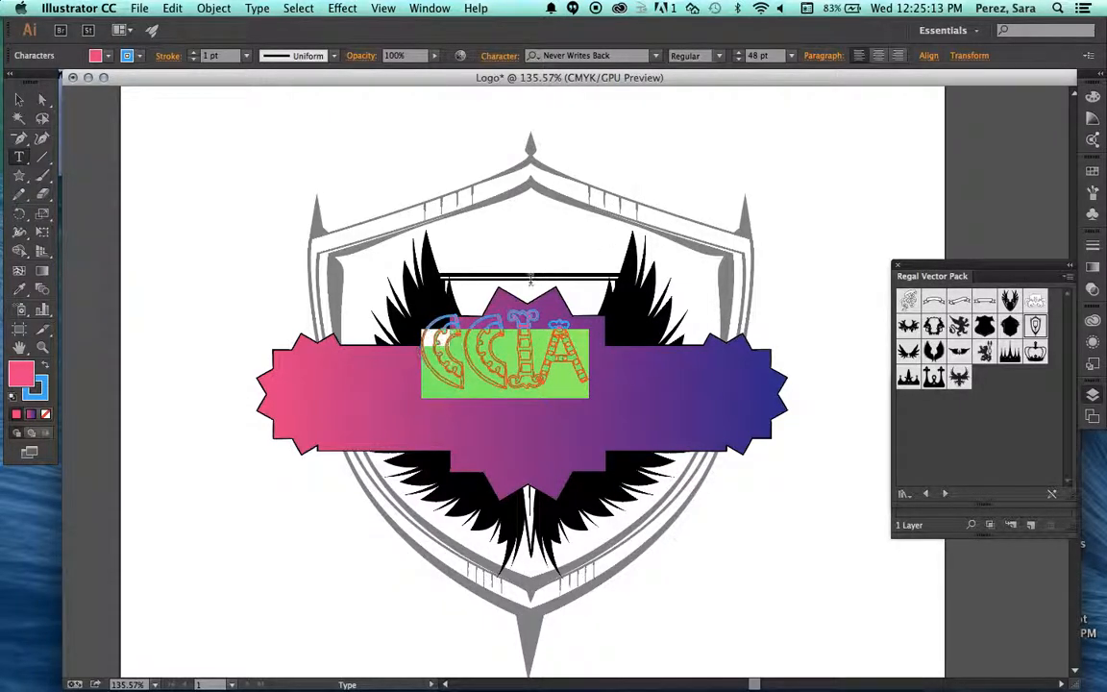
click(655, 55)
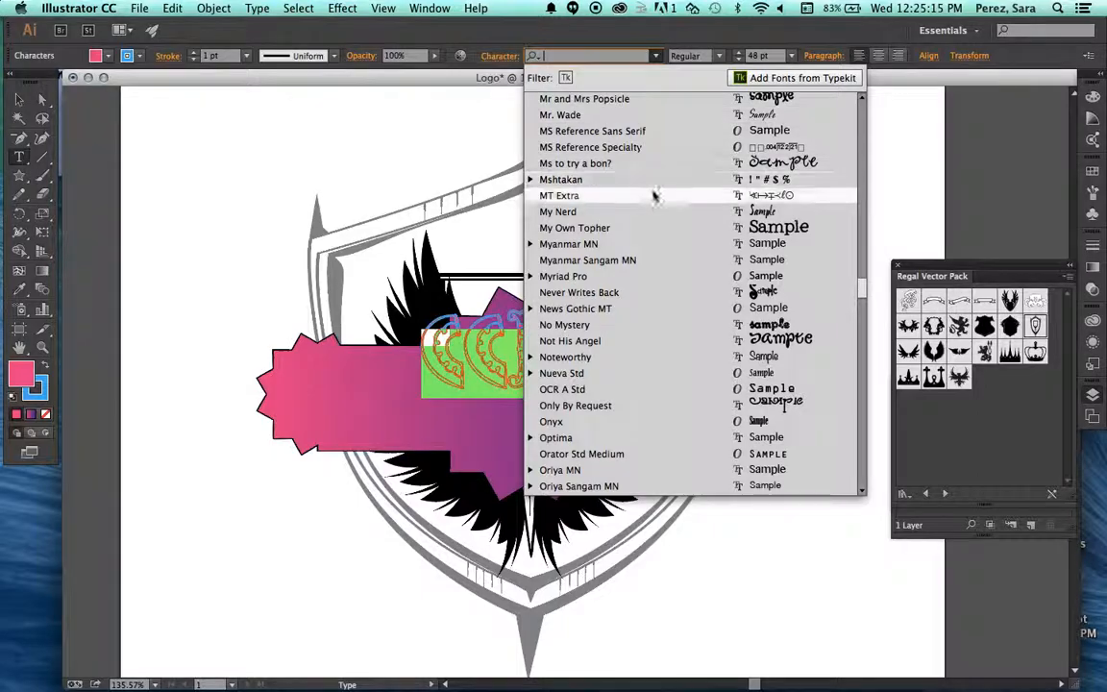
click(655, 227)
click(588, 366)
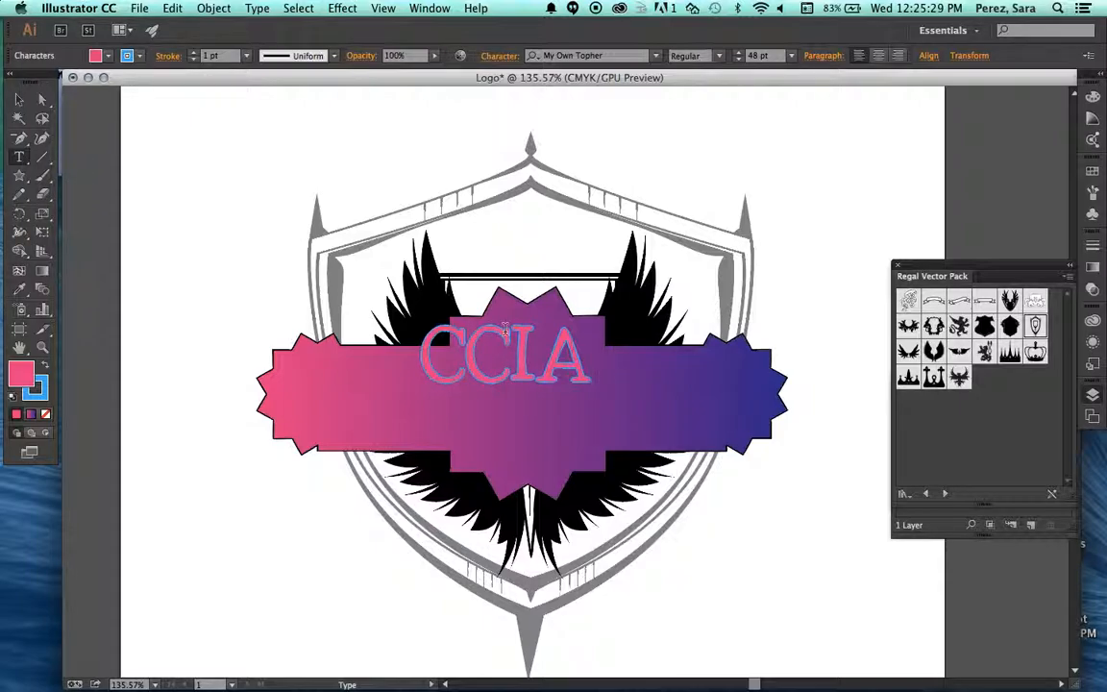
Set the stroke weight of the CCIA text to 2 pt.
drag(591, 363, 433, 378)
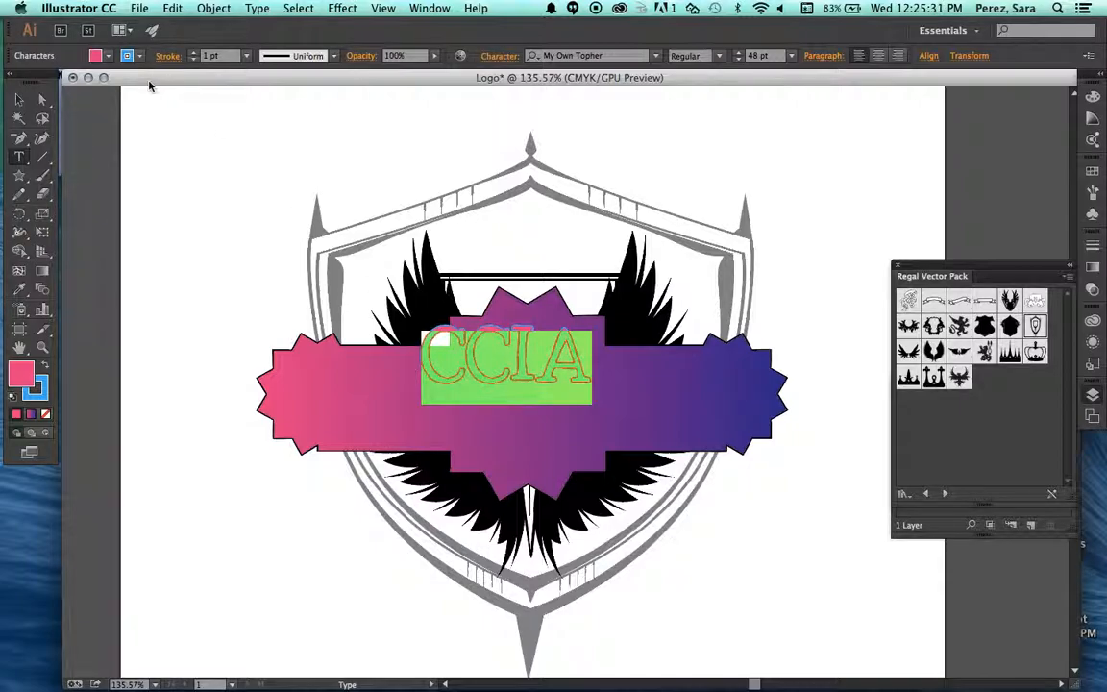
click(193, 53)
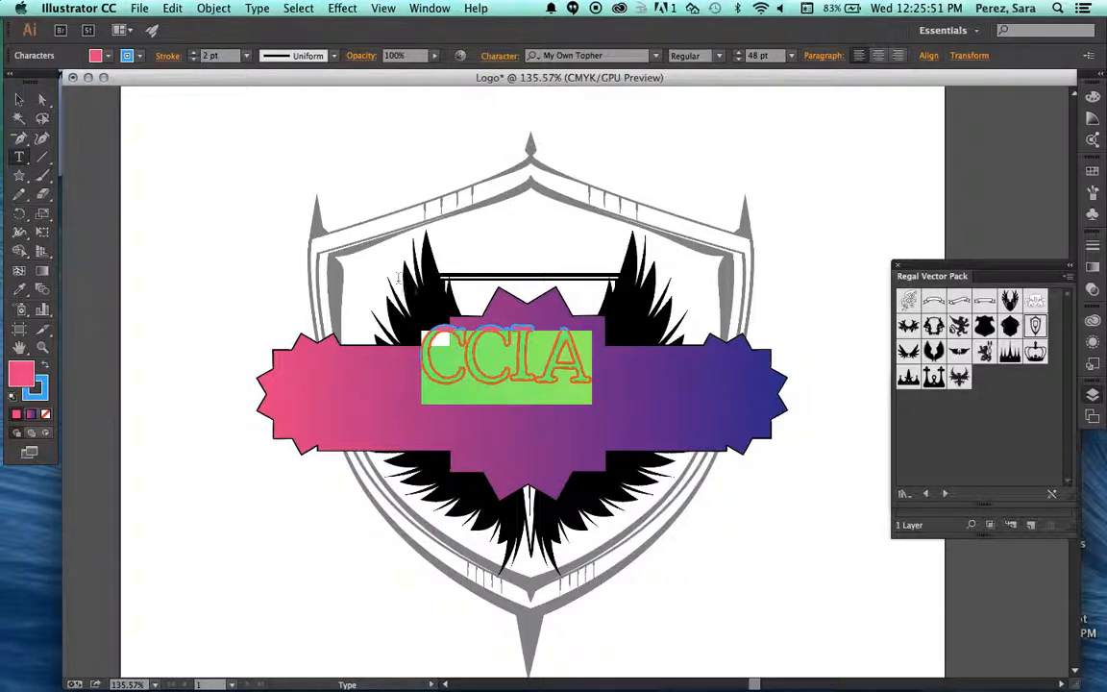
click(576, 351)
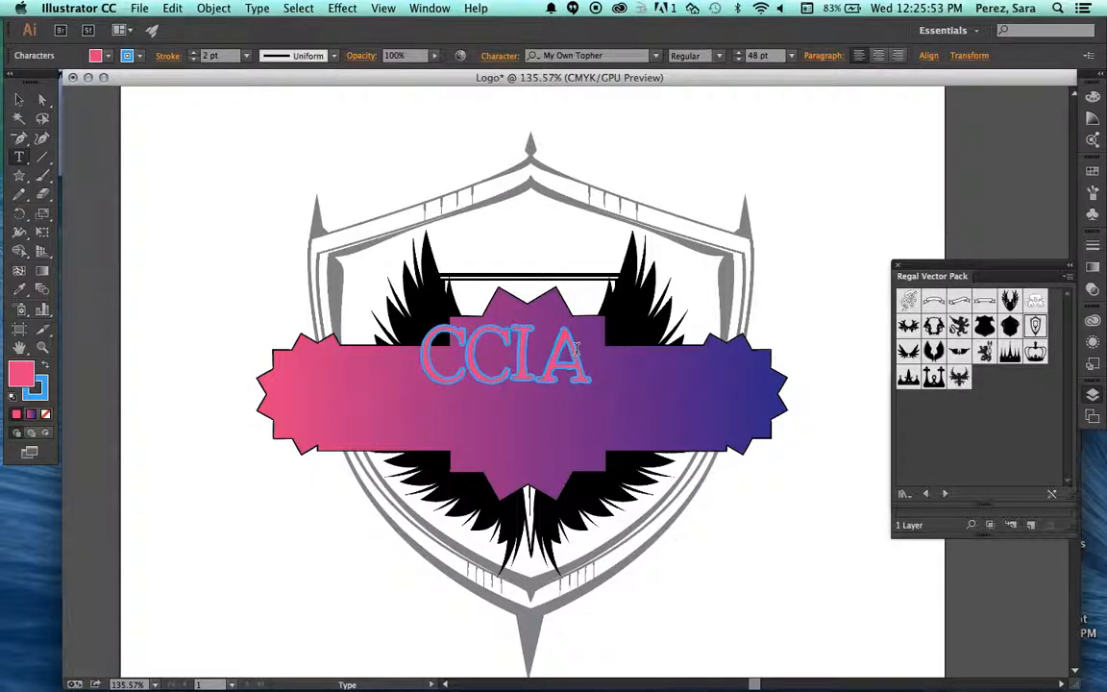
Try a heavier outline of 4 pt on the CCIA text.
click(193, 54)
click(191, 56)
click(193, 61)
click(193, 62)
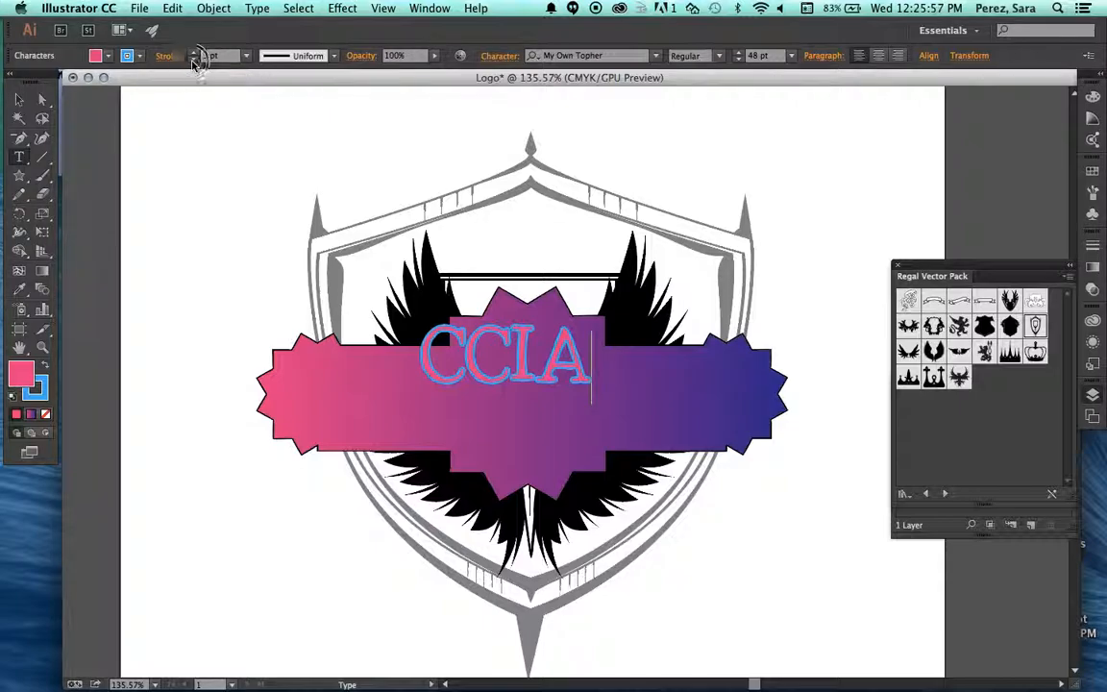
click(193, 54)
click(577, 355)
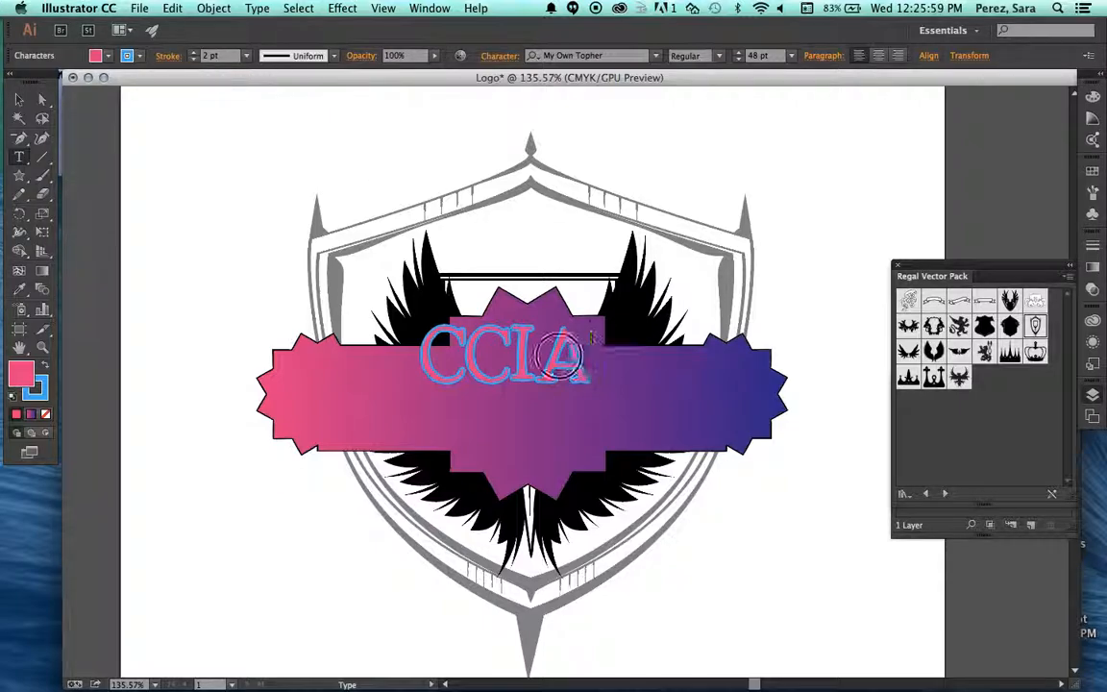
drag(577, 356, 408, 346)
click(195, 54)
click(195, 54)
click(402, 390)
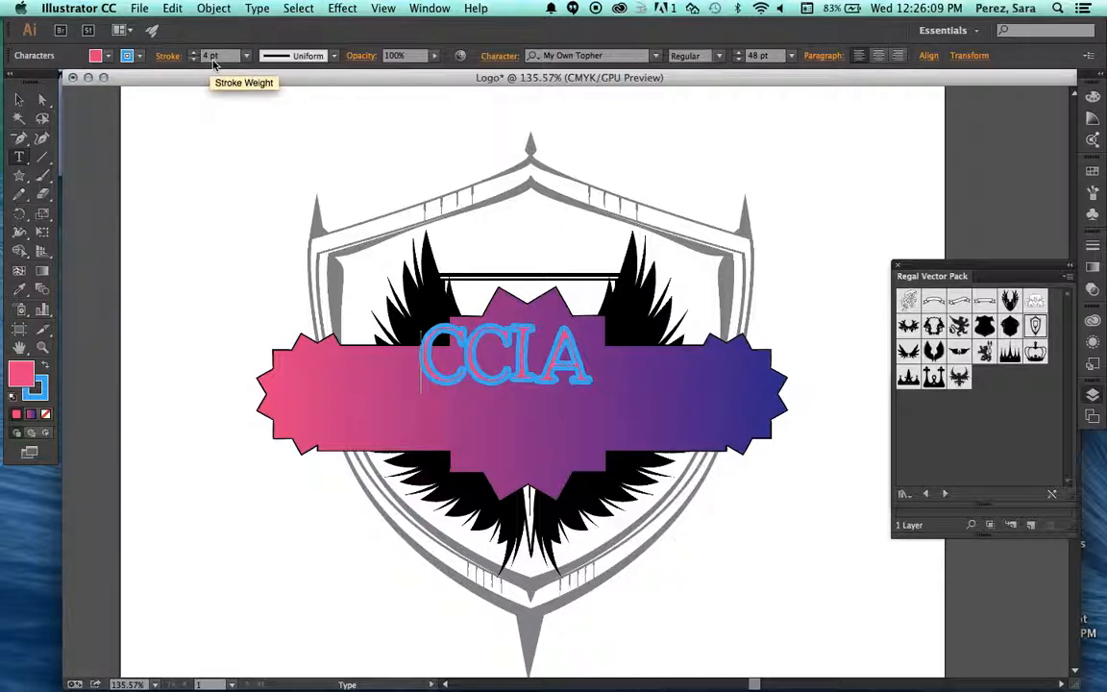
Return the stroke weight of the whole CCIA text to 2 pt.
drag(419, 371, 574, 371)
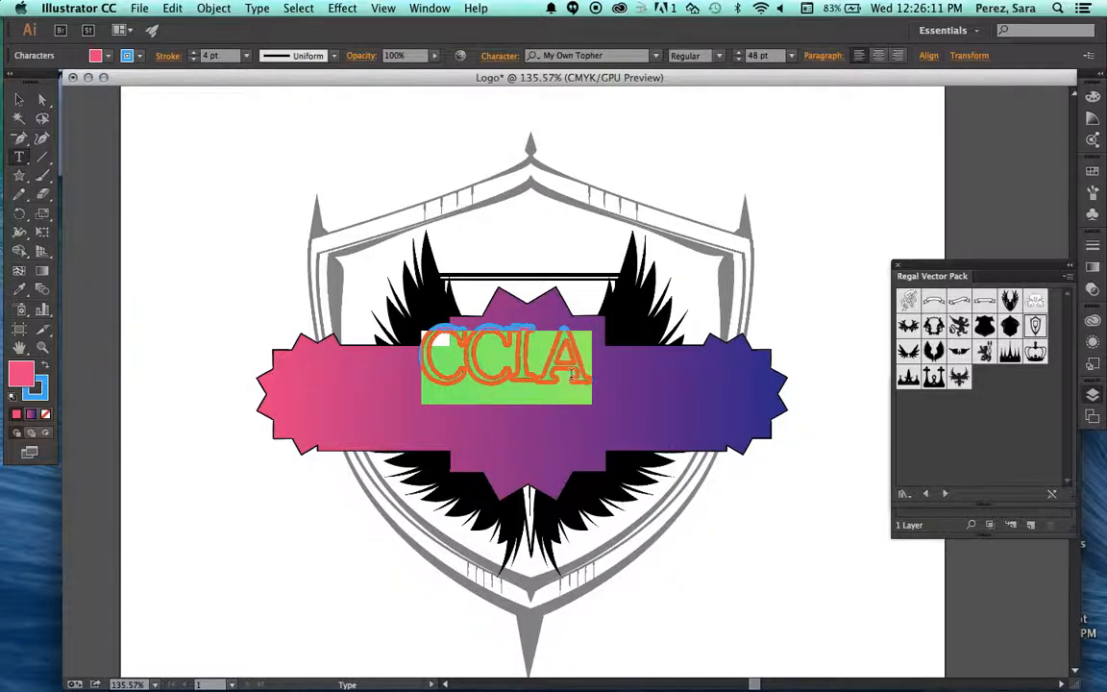
click(193, 58)
click(193, 59)
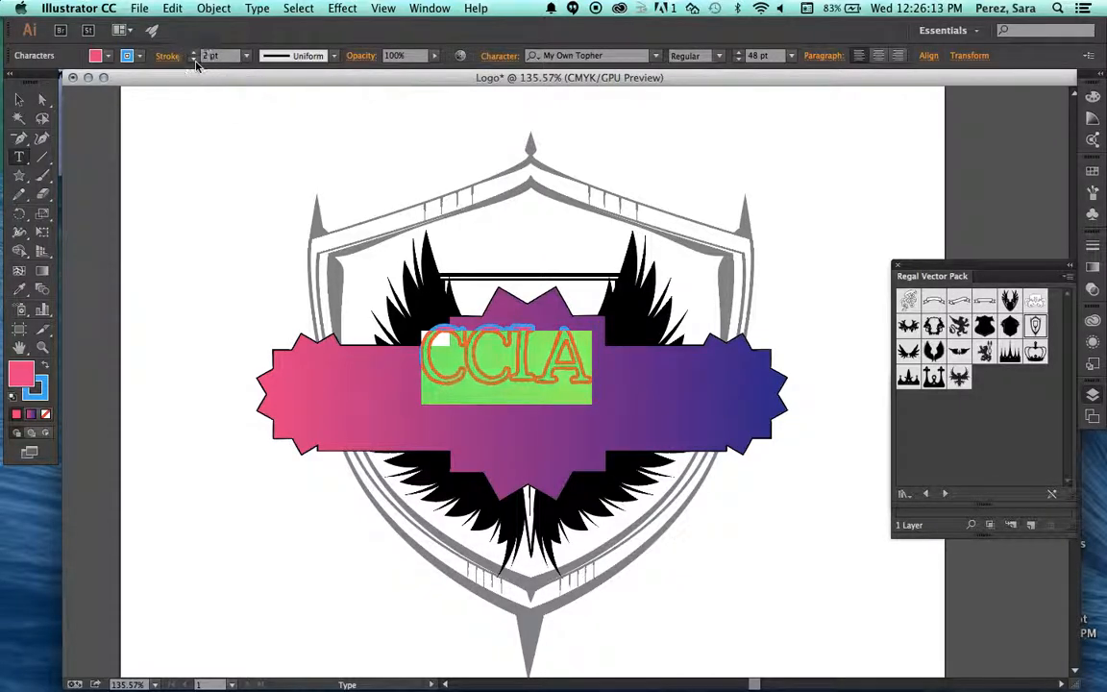
Try to apply Width Profile 1 to the stroke of the CCIA text.
click(330, 58)
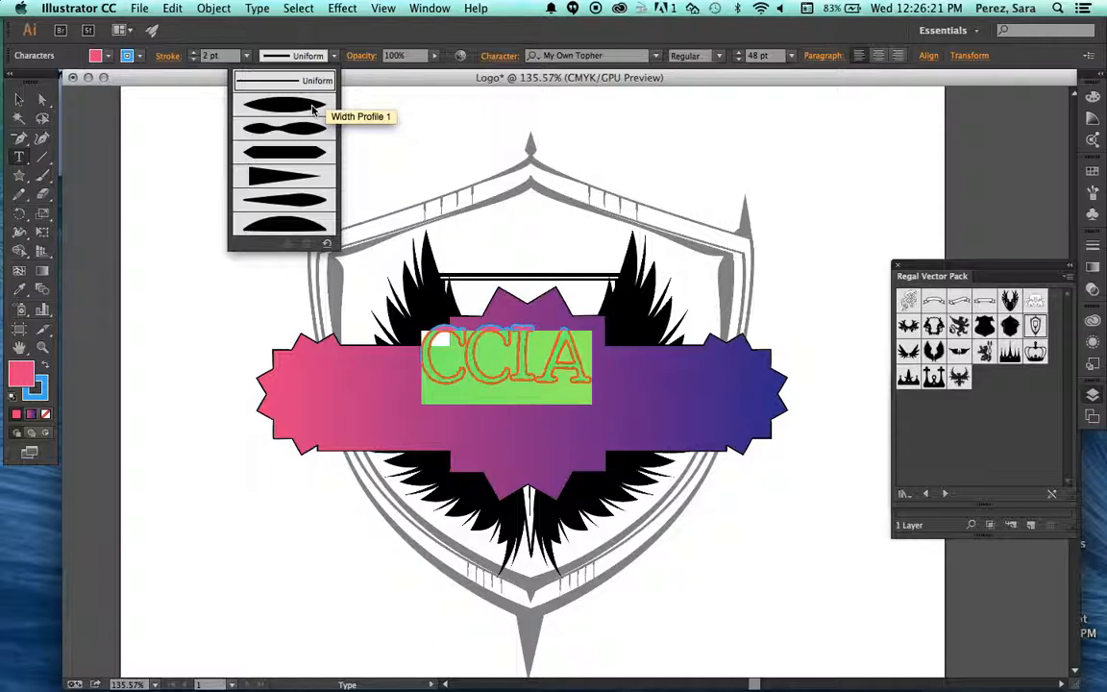
click(311, 106)
click(335, 58)
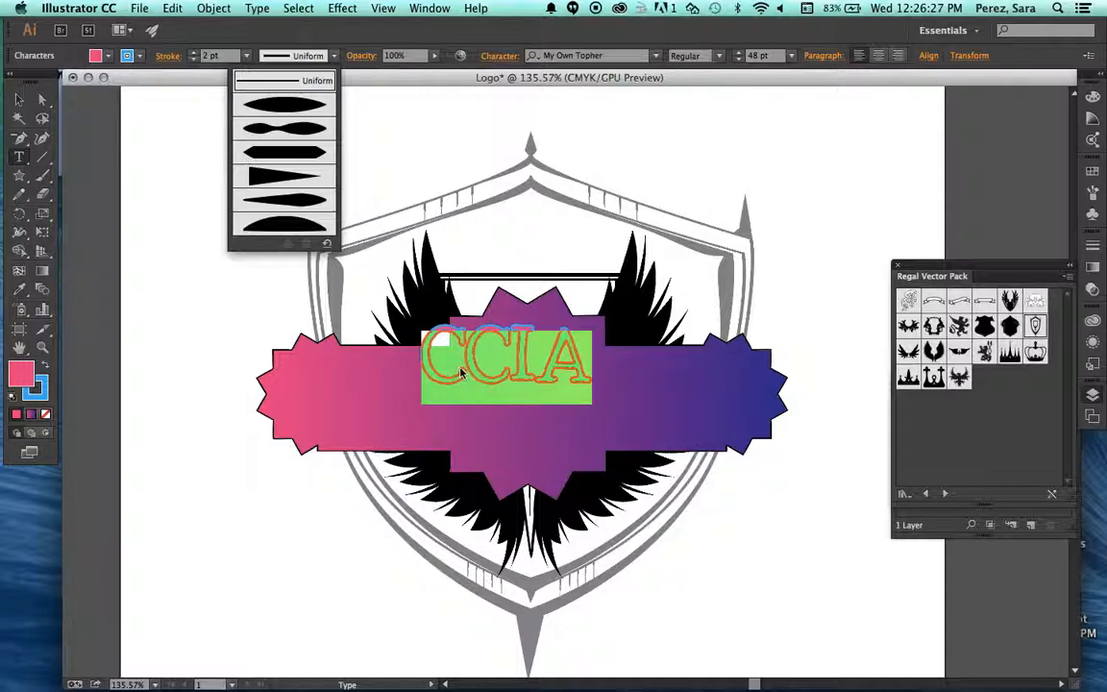
click(423, 375)
click(425, 371)
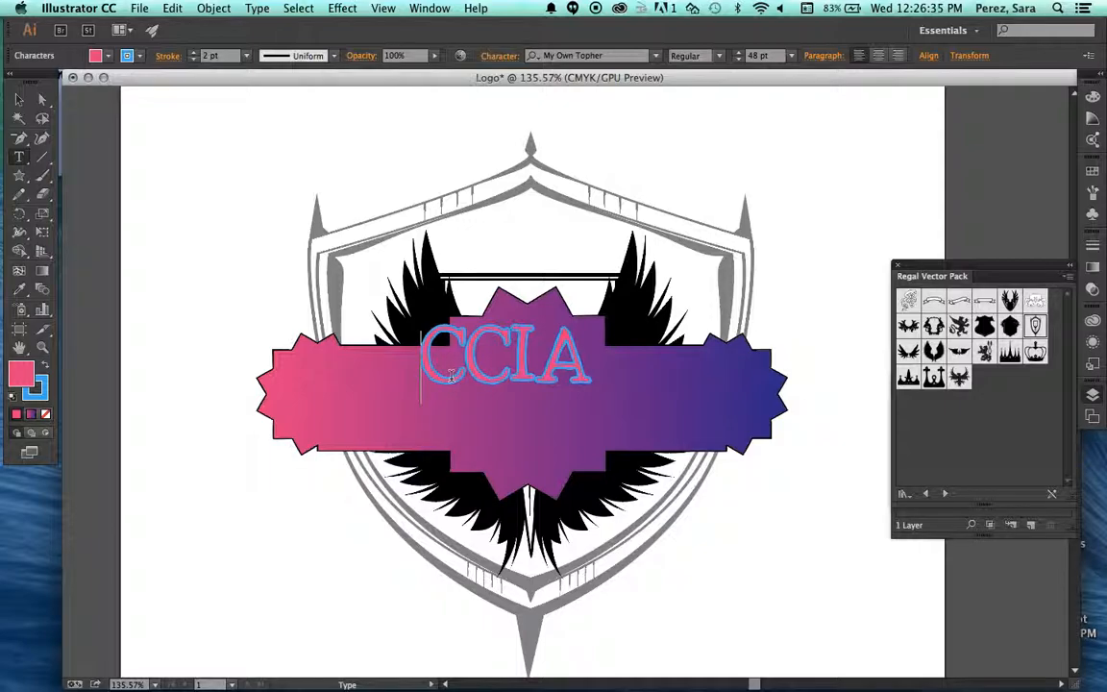
click(300, 55)
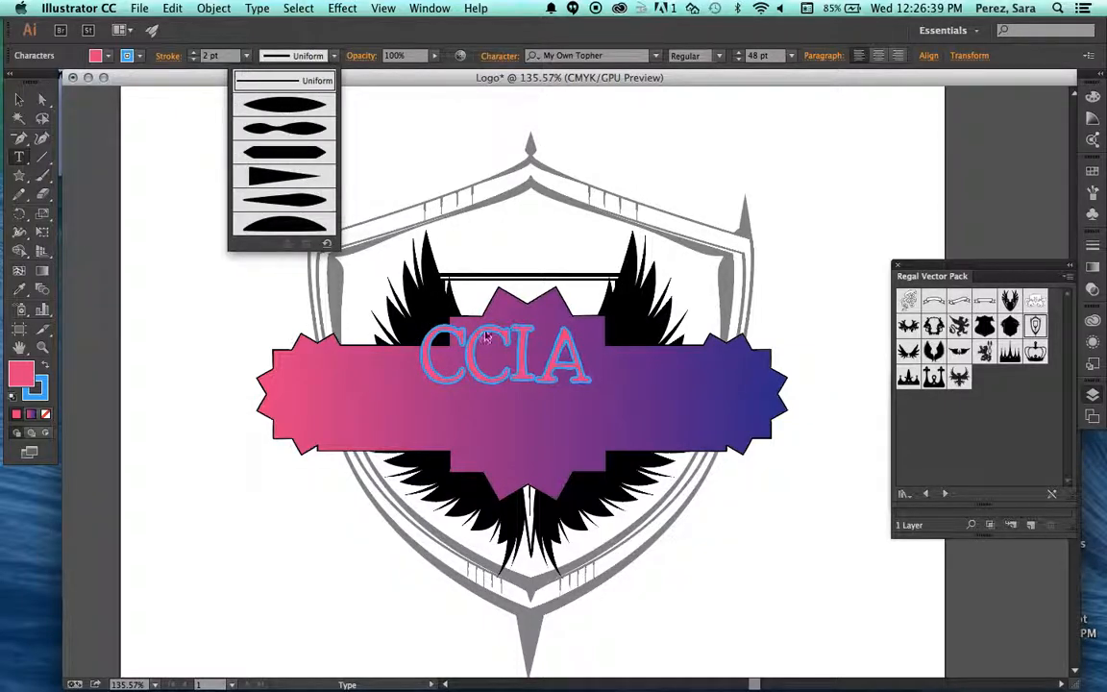
click(492, 348)
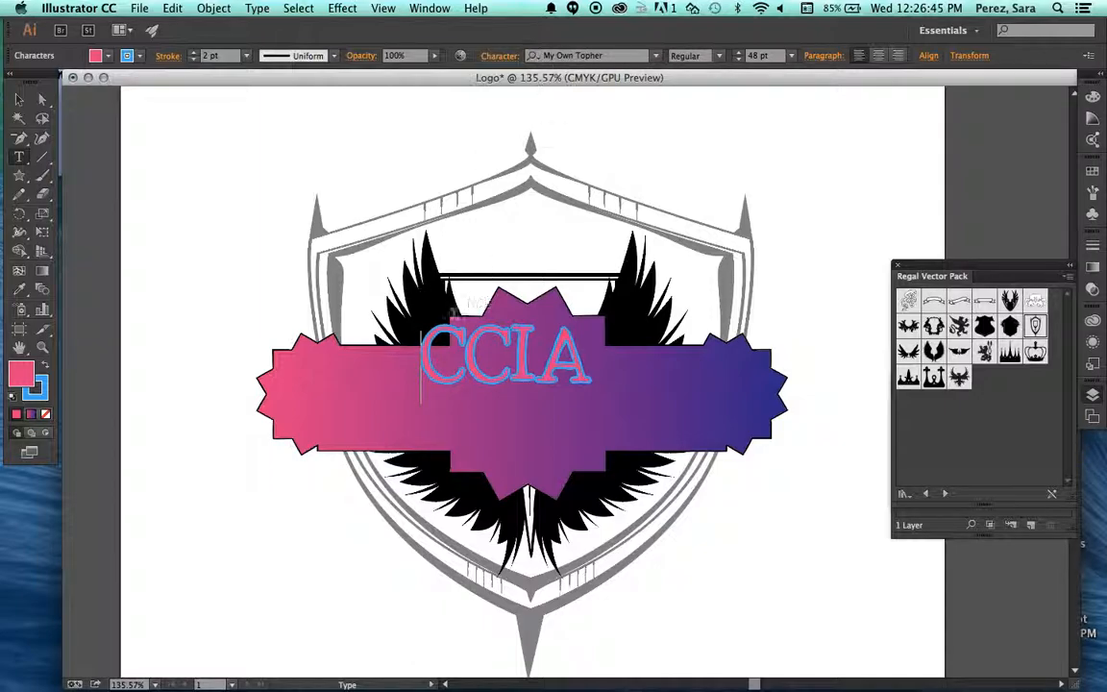
Change the font of the CCIA text to Impact.
drag(433, 346, 586, 344)
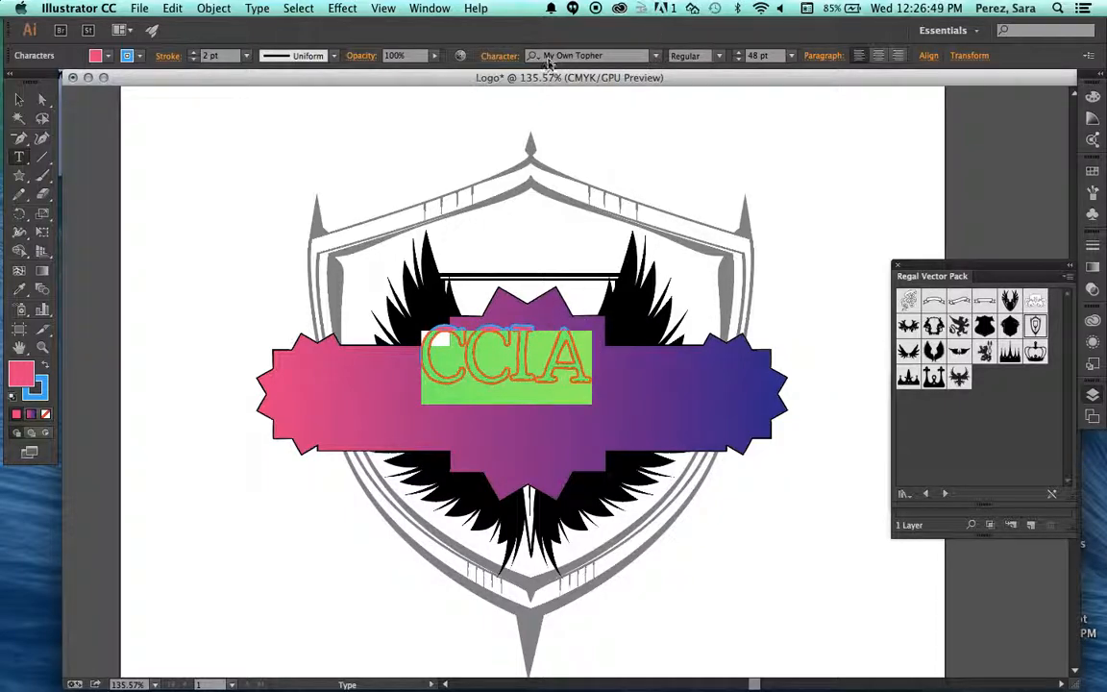
click(653, 58)
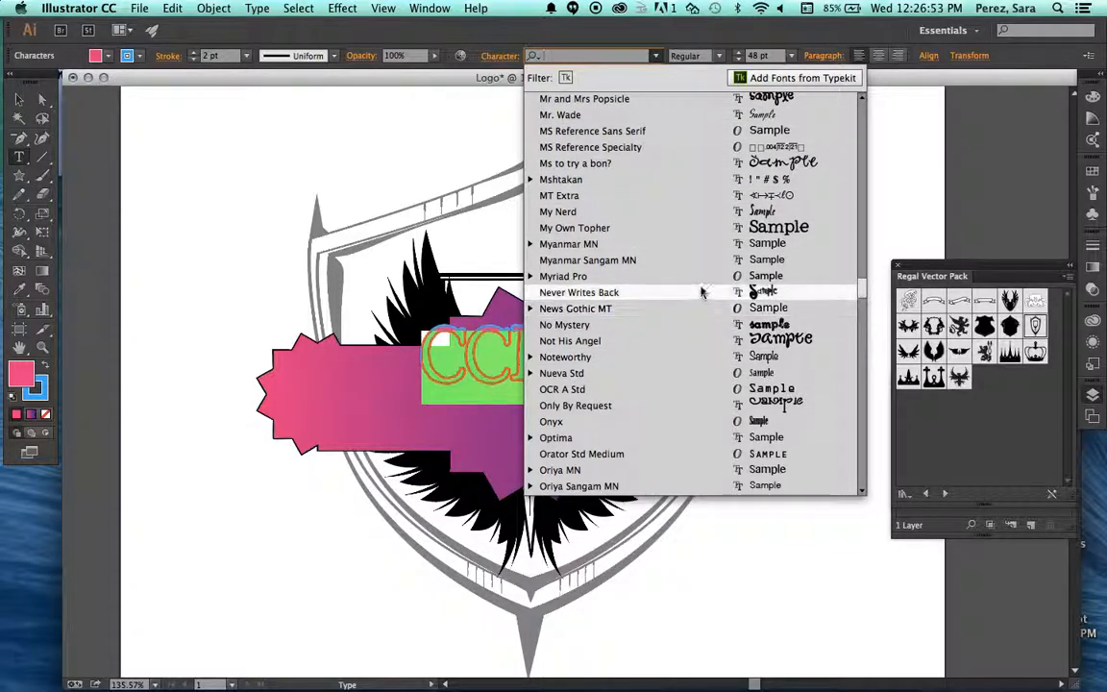
scroll(682, 218, down, 3)
scroll(685, 219, up, 15)
scroll(687, 218, up, 5)
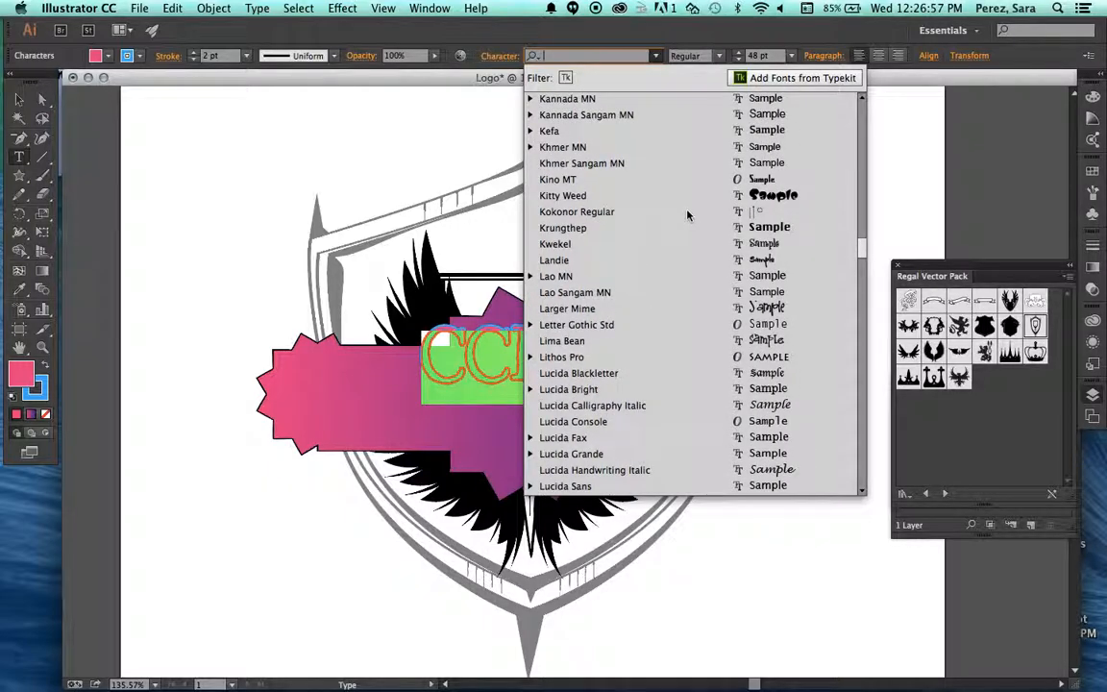
click(657, 151)
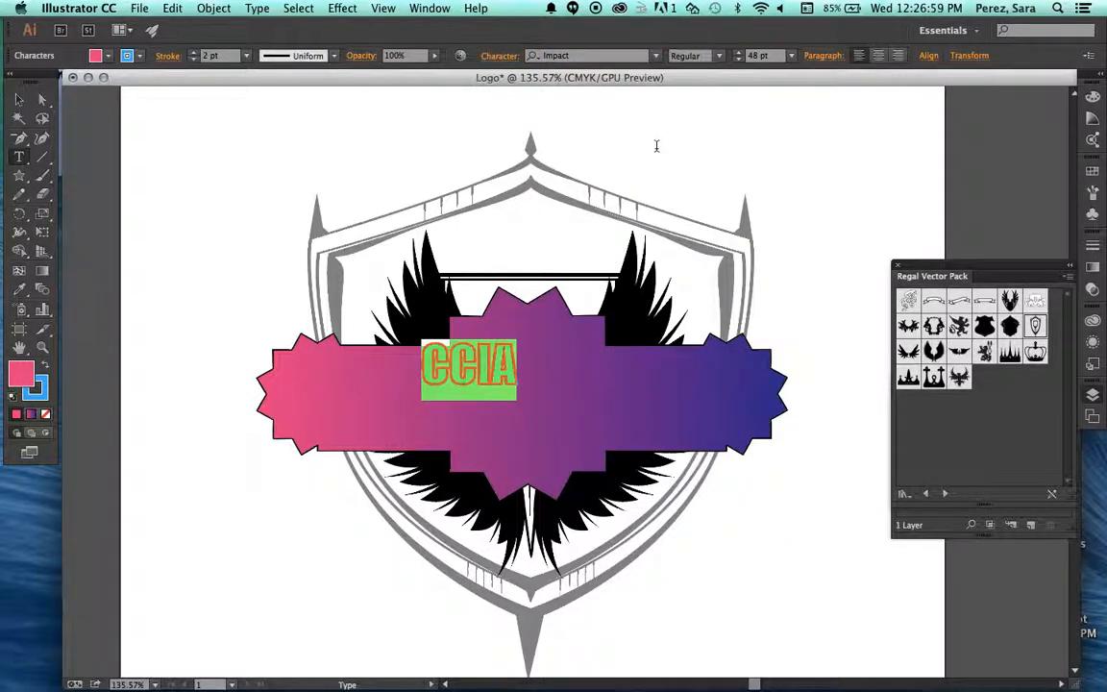
Try to apply the width profile with a narrow middle to the CCIA text's stroke.
click(333, 56)
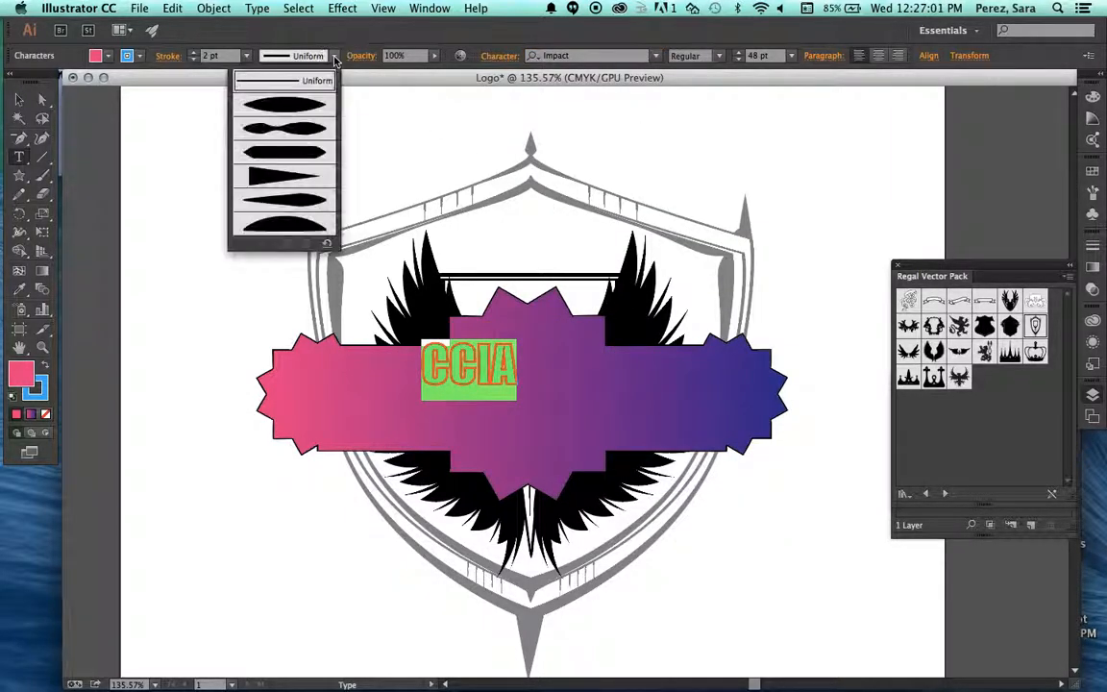
click(309, 122)
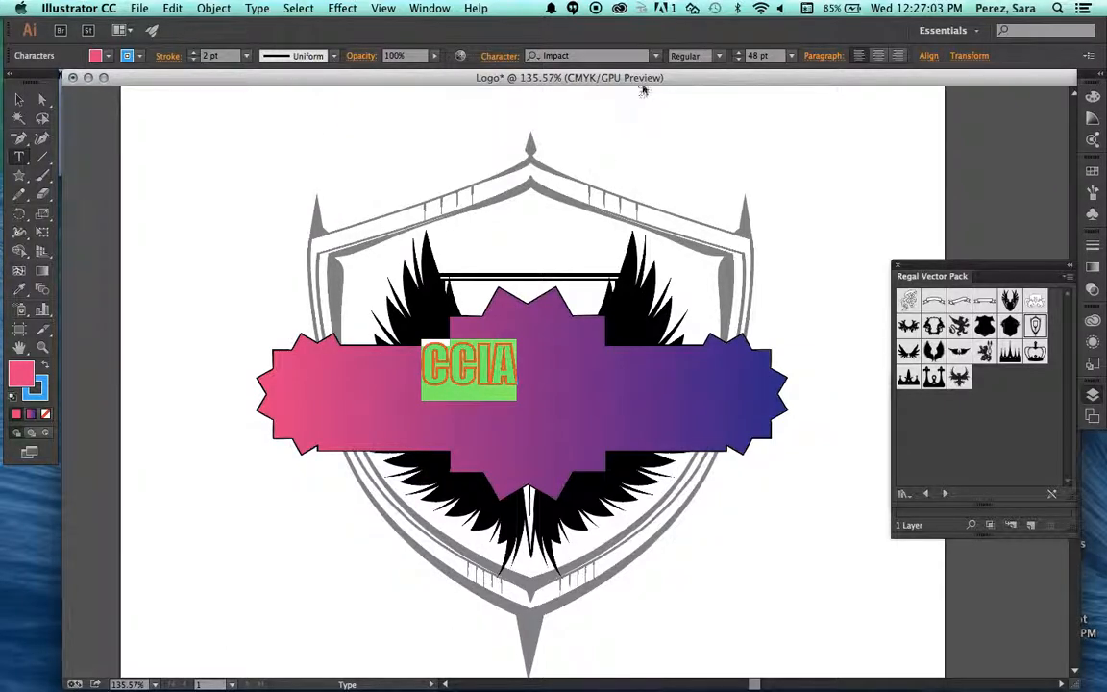
Open the Adobe Typekit font library in the browser to look for additional fonts.
click(654, 56)
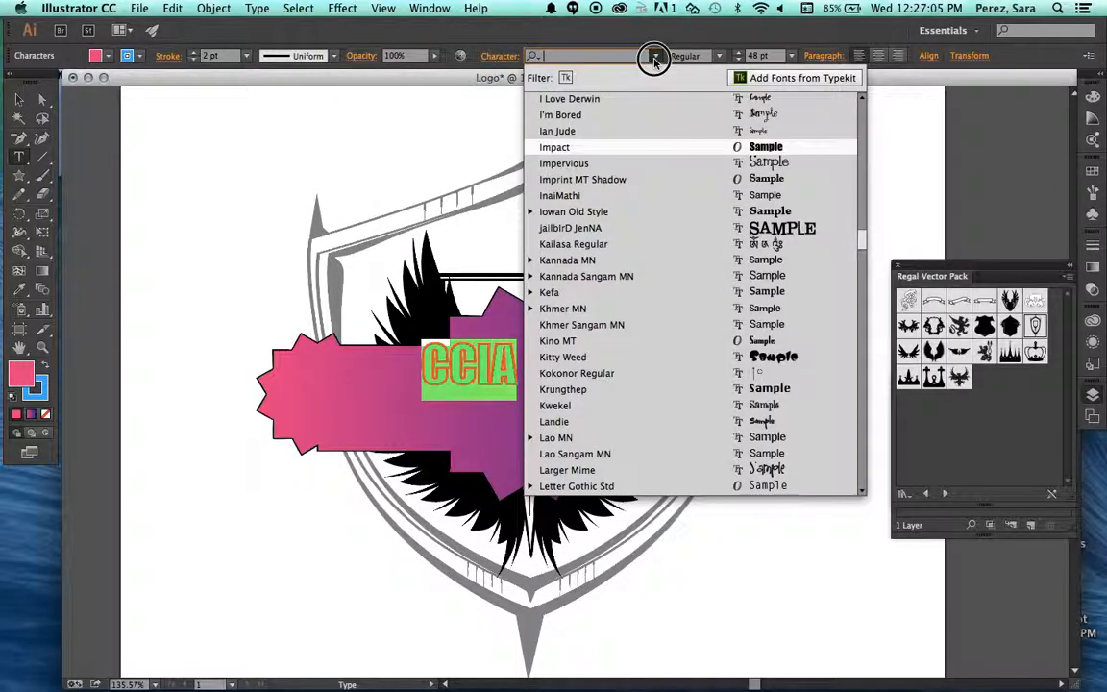
click(769, 80)
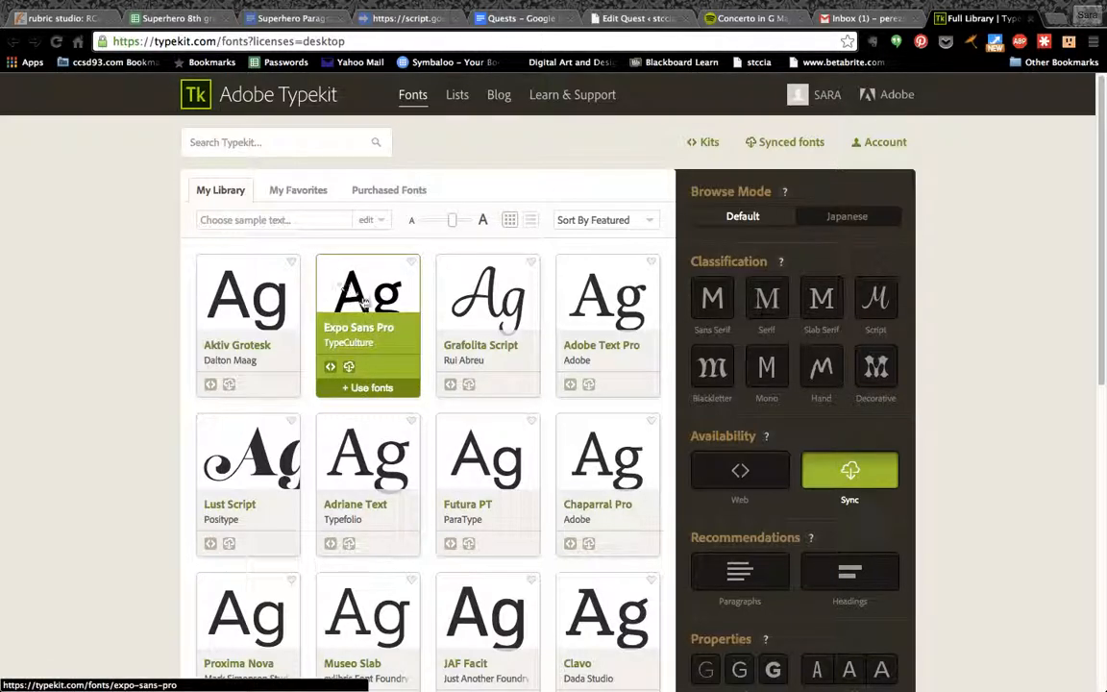
Browse the featured desktop fonts in the Typekit library and load more font families.
scroll(373, 384, down, 2)
scroll(375, 384, down, 3)
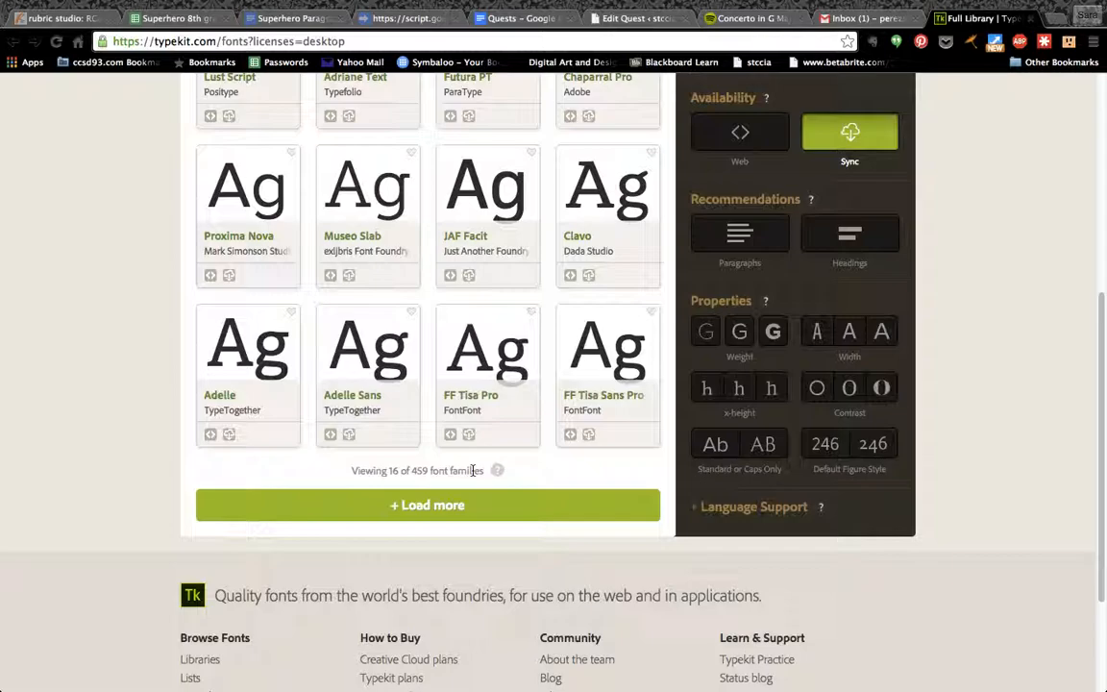
click(435, 510)
scroll(435, 519, down, 5)
scroll(435, 519, down, 2)
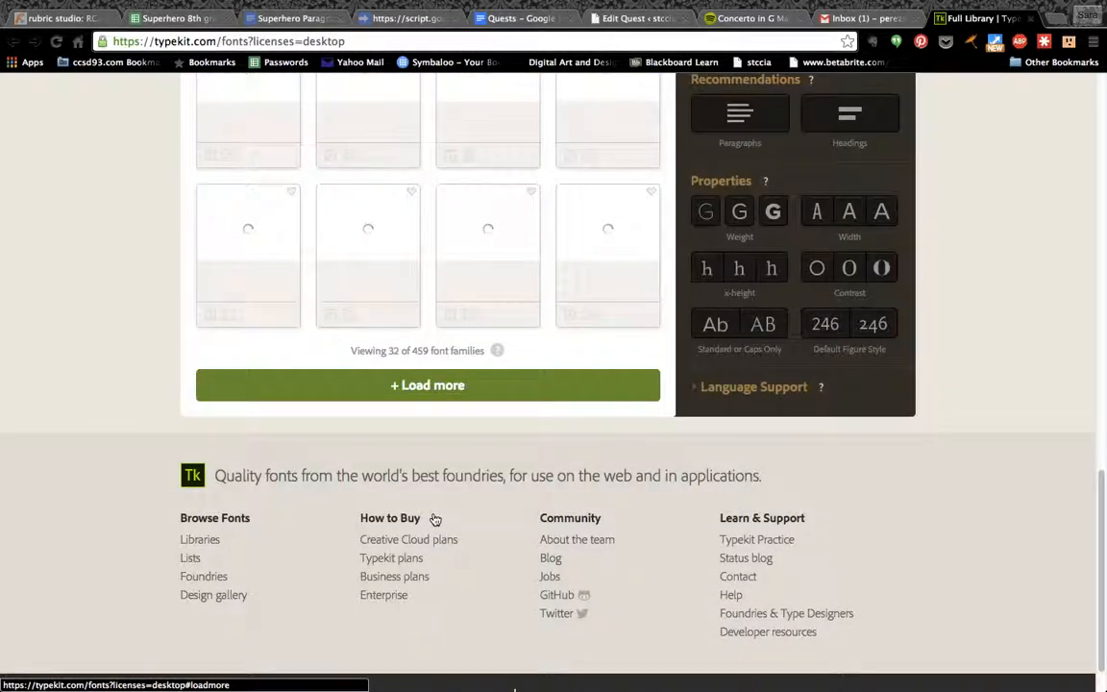
scroll(437, 515, up, 12)
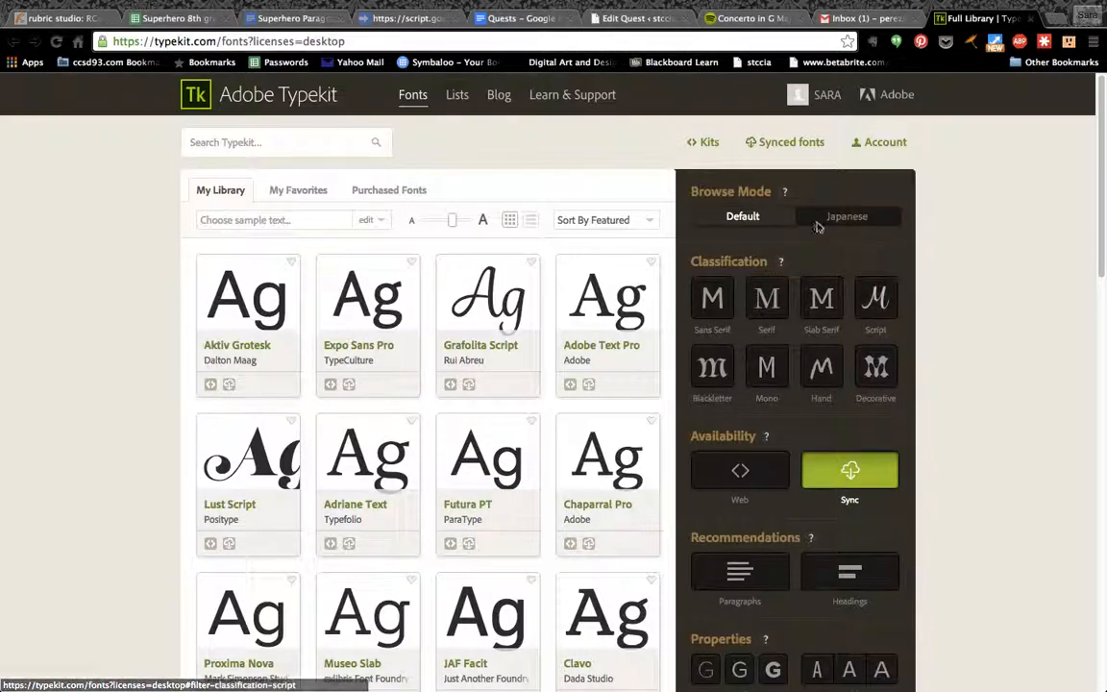
Filter the font library to the Hand classification and view the weights and styles of Graphite Std.
click(824, 378)
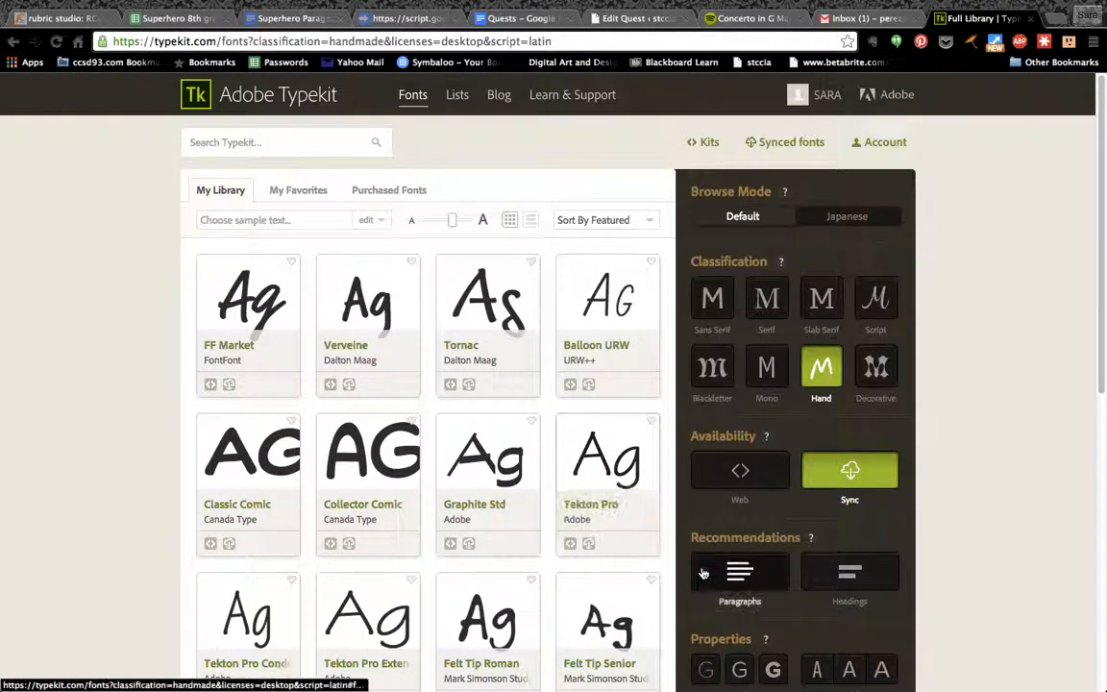
click(492, 473)
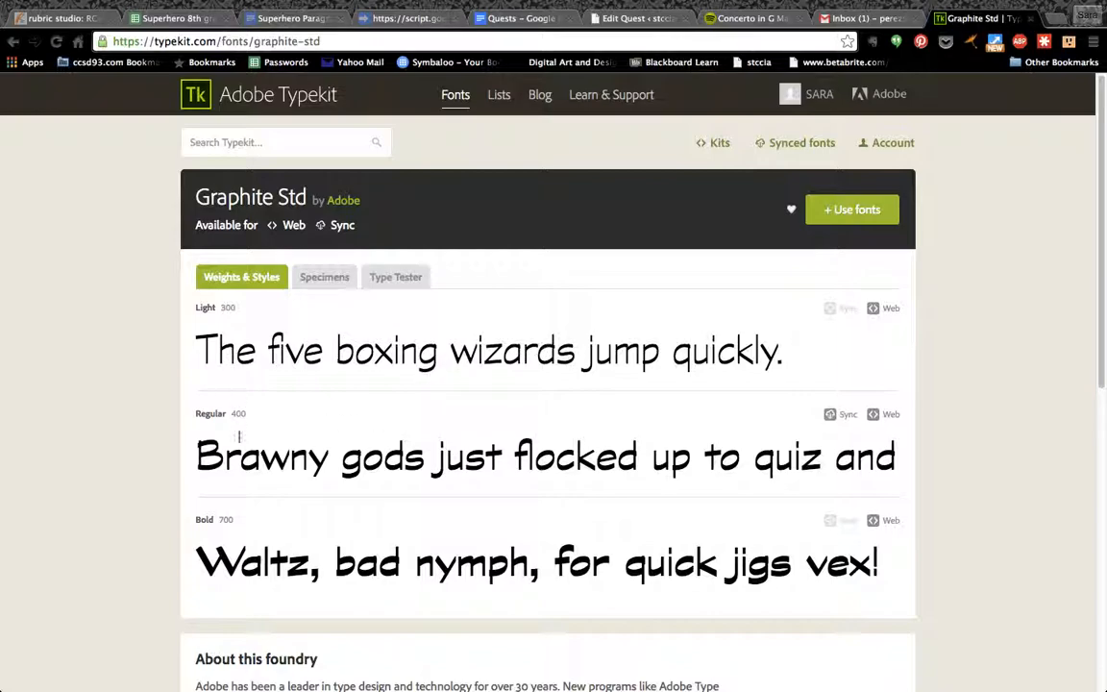
scroll(349, 532, down, 1)
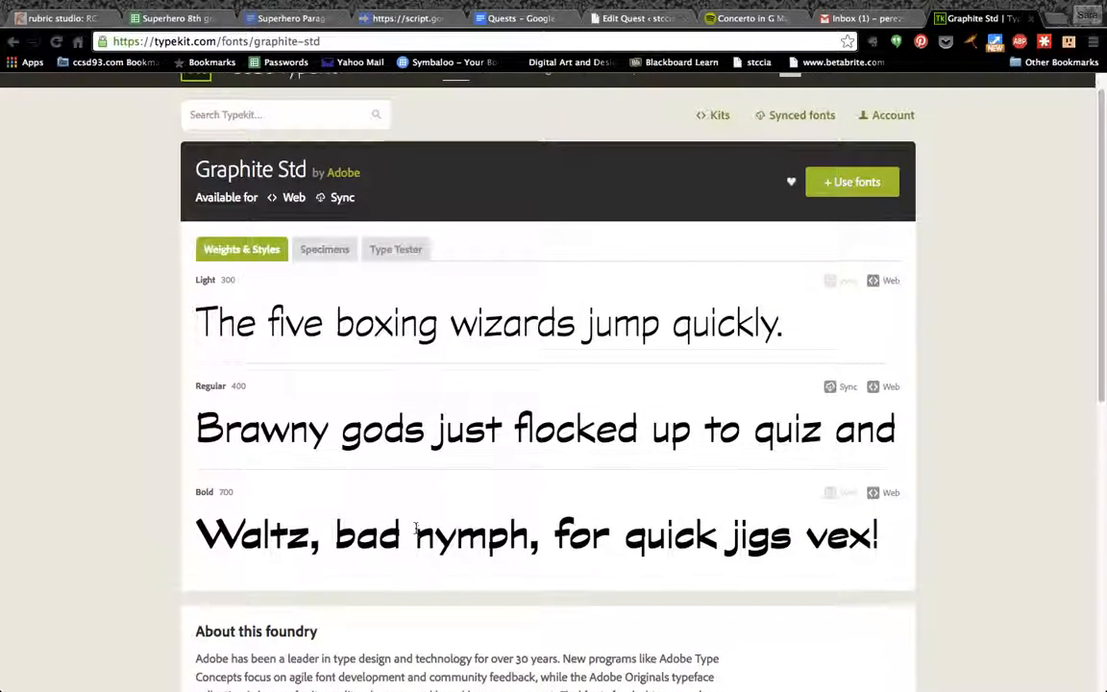
scroll(420, 523, up, 1)
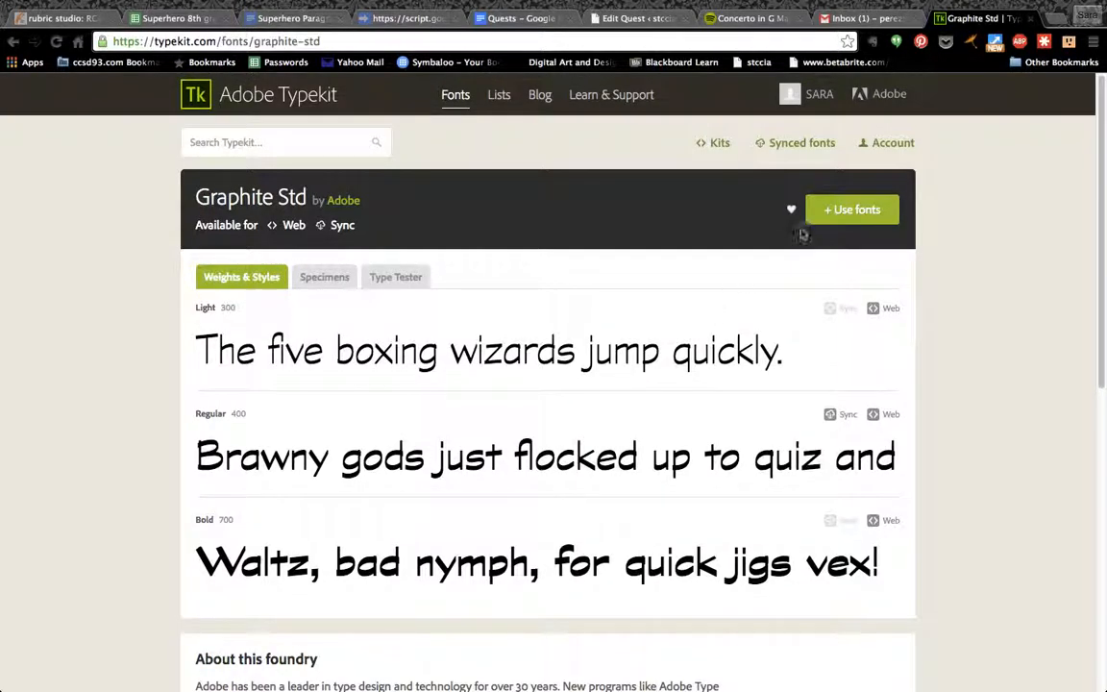
Sync the Regular style of Graphite Std from Typekit, dismiss the sync dialog, and return to the logo in Illustrator.
click(827, 216)
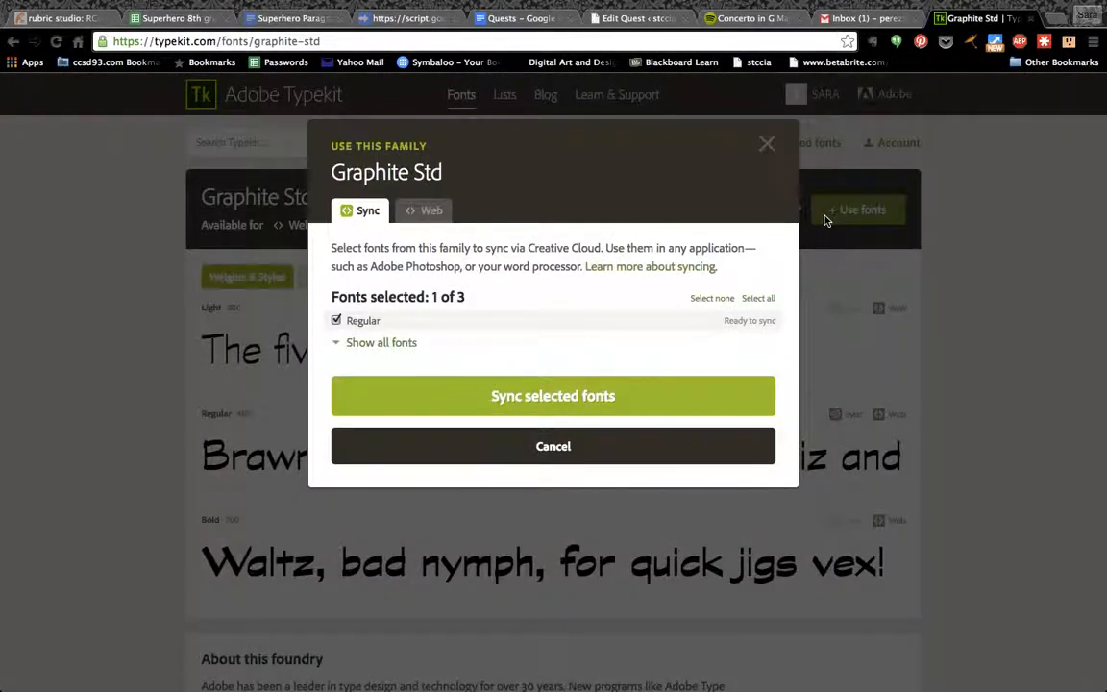
click(346, 348)
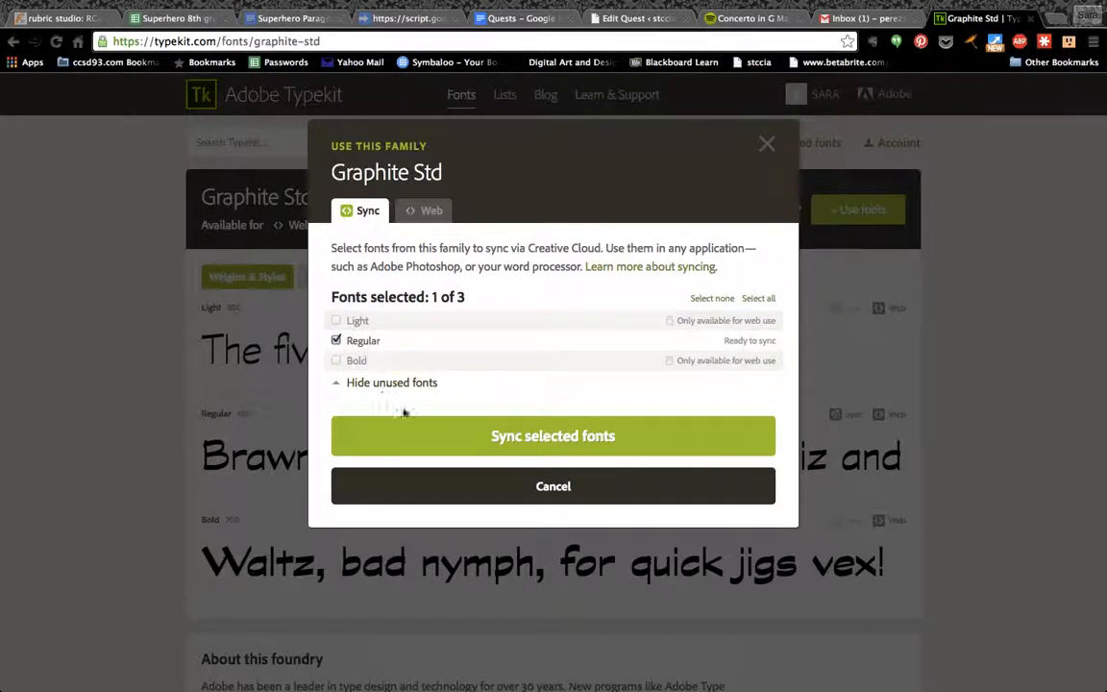
click(536, 435)
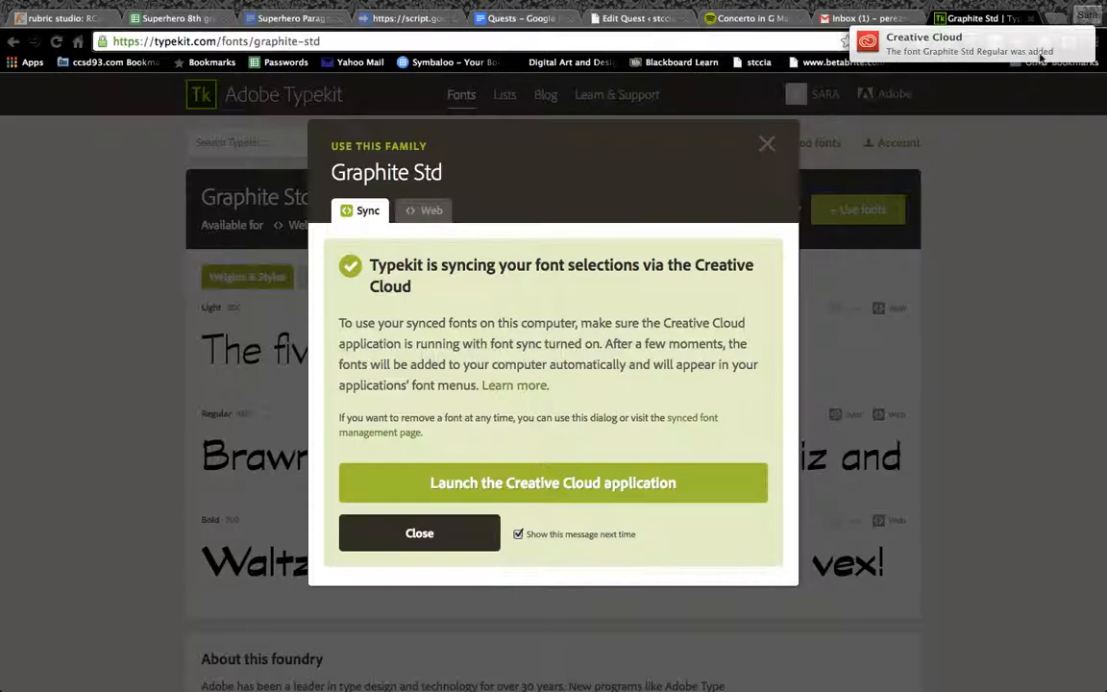
click(451, 536)
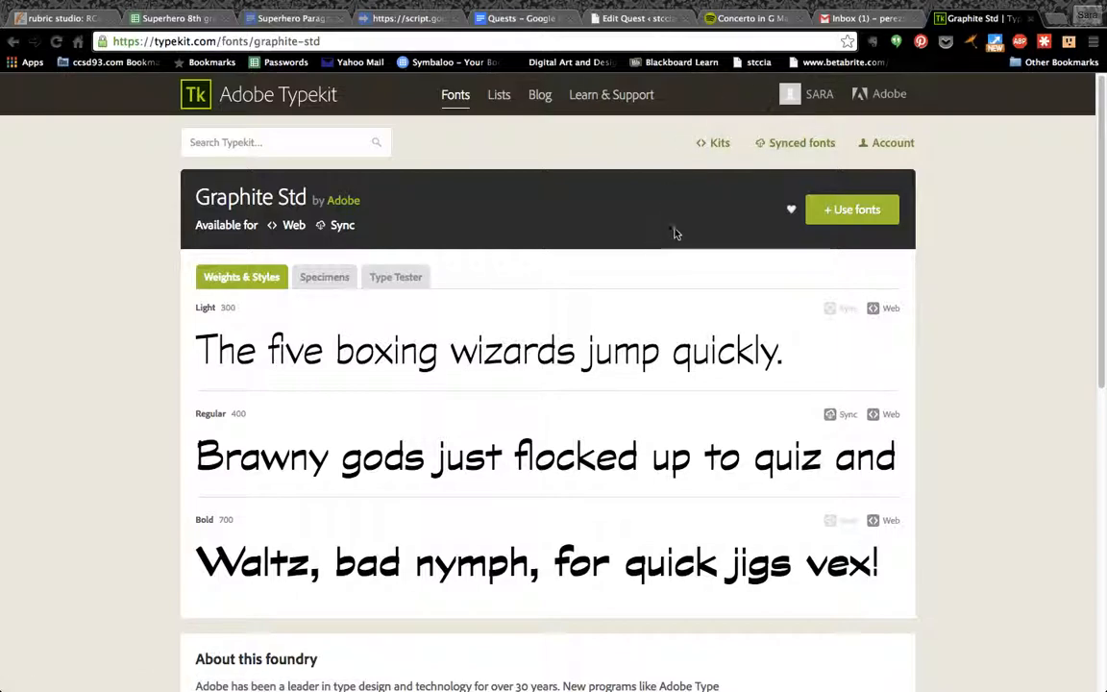
click(458, 104)
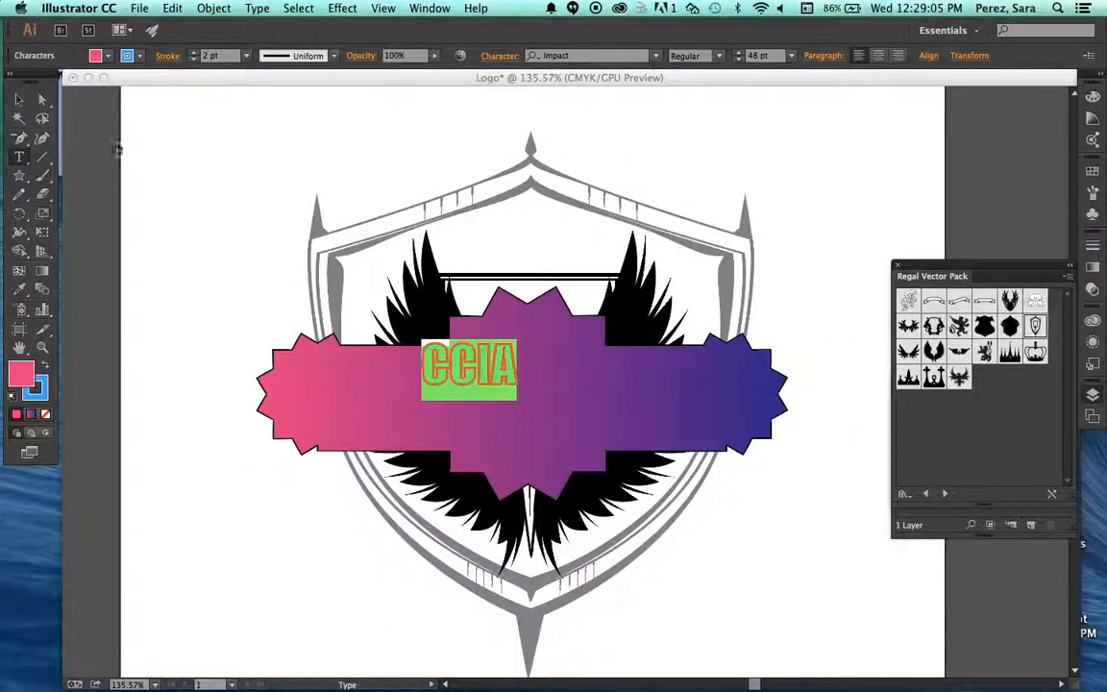
Set the font size of the CCIA text to 60 pt.
click(590, 57)
click(720, 57)
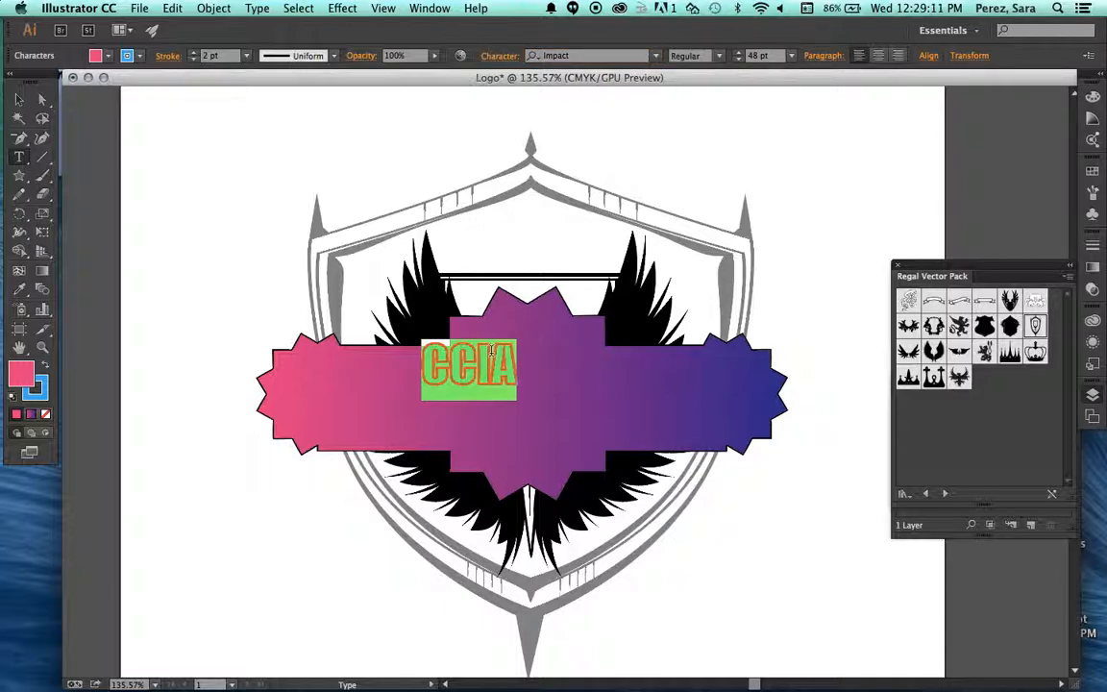
click(790, 56)
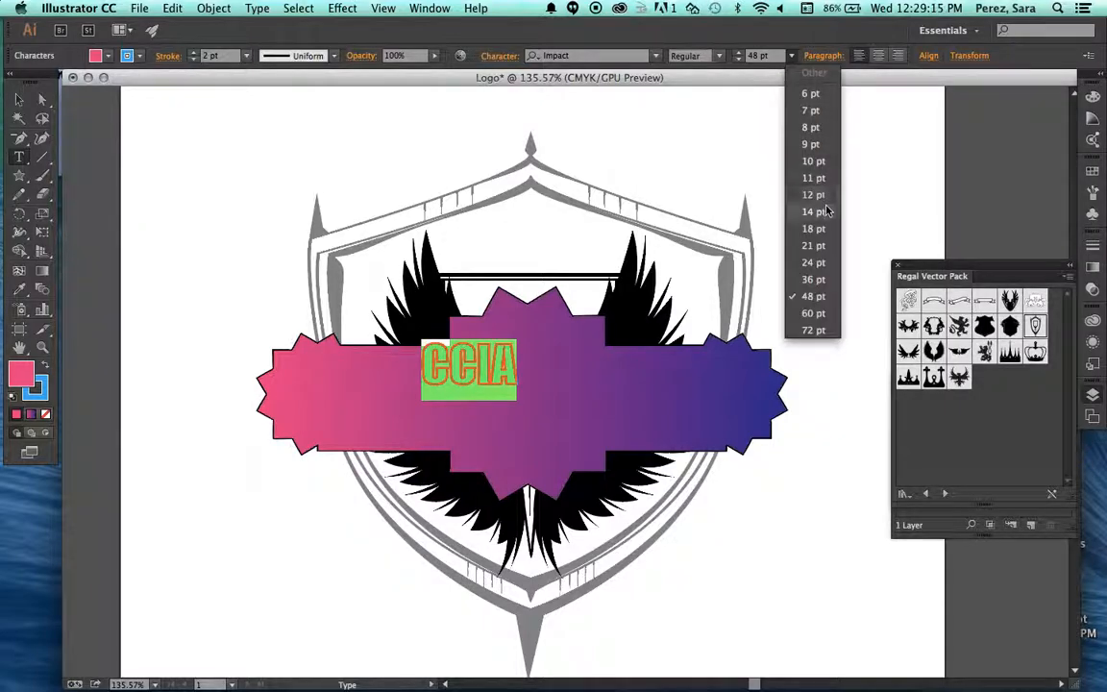
click(813, 314)
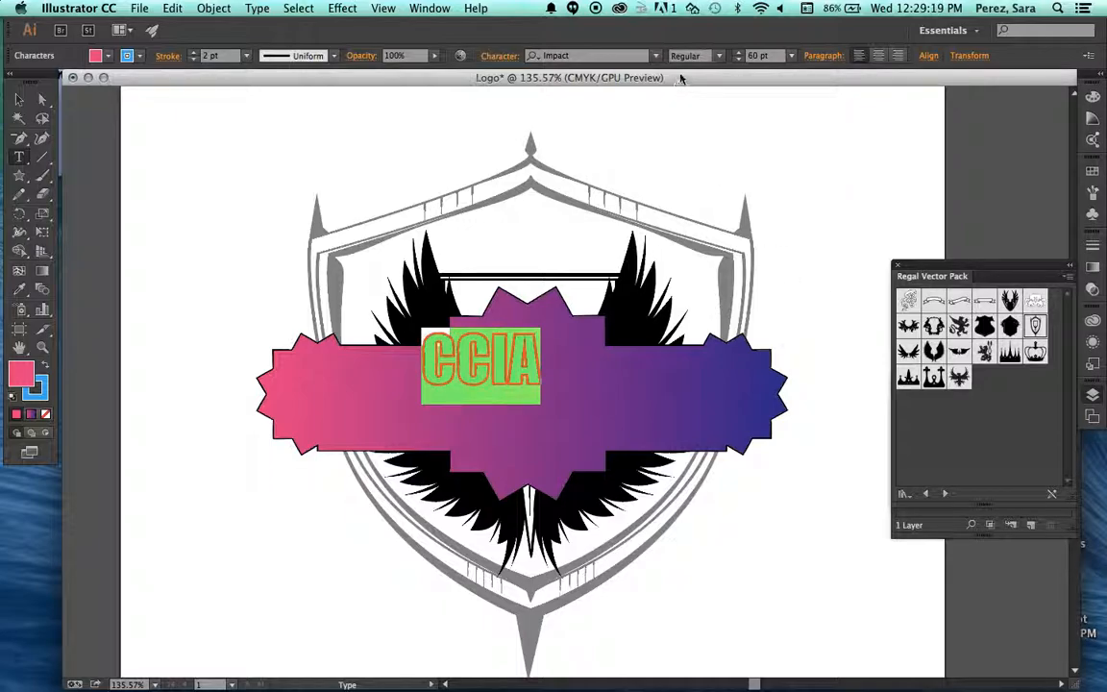
Enlarge the CCIA text to a font size of 100 pt and deselect its characters.
click(739, 53)
click(739, 53)
click(739, 53)
click(739, 53)
click(739, 53)
click(739, 53)
click(740, 53)
click(739, 53)
click(739, 53)
click(739, 52)
double_click(756, 57)
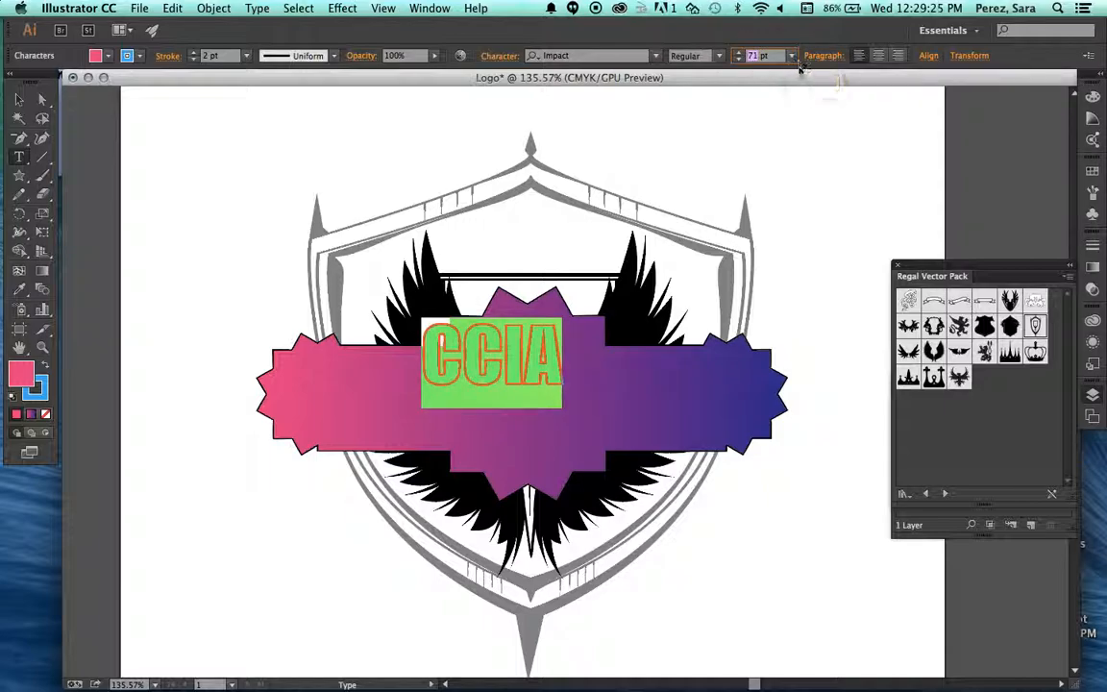
key(Return)
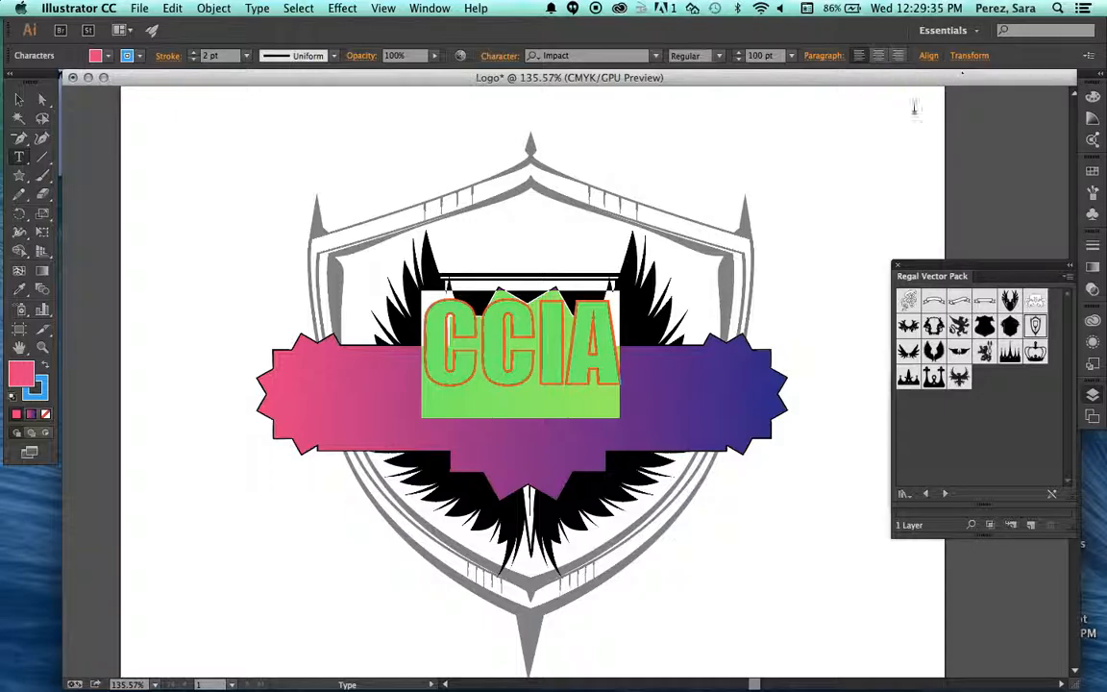
key(Escape)
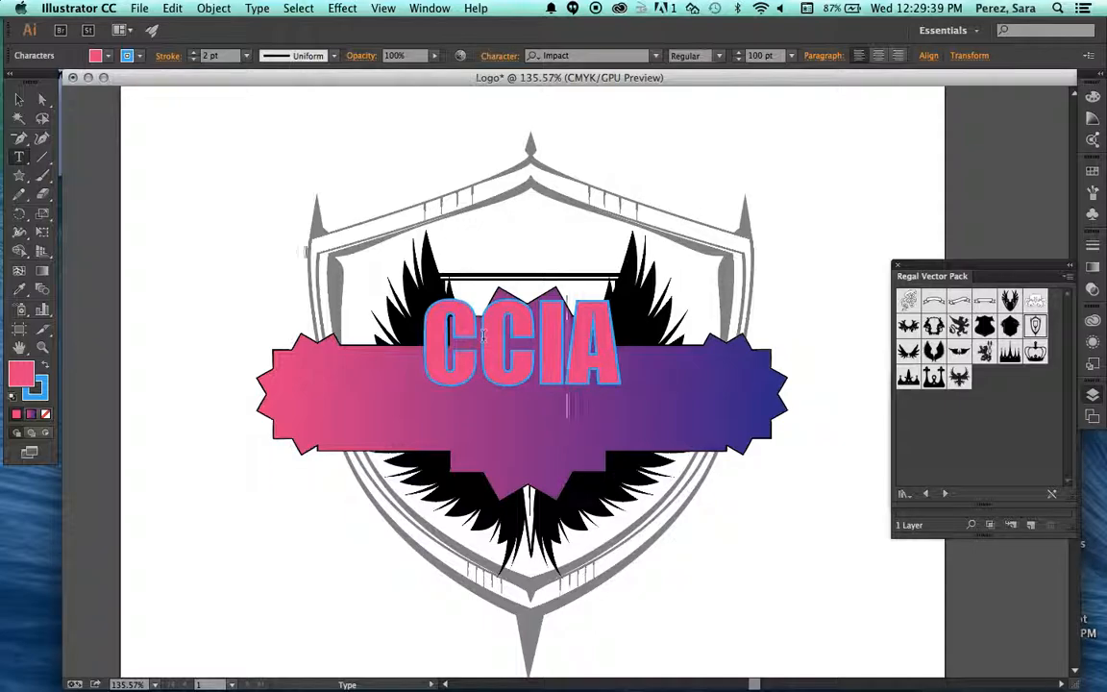
Move the CCIA text down to the centre of the gradient banner and deselect it.
click(17, 100)
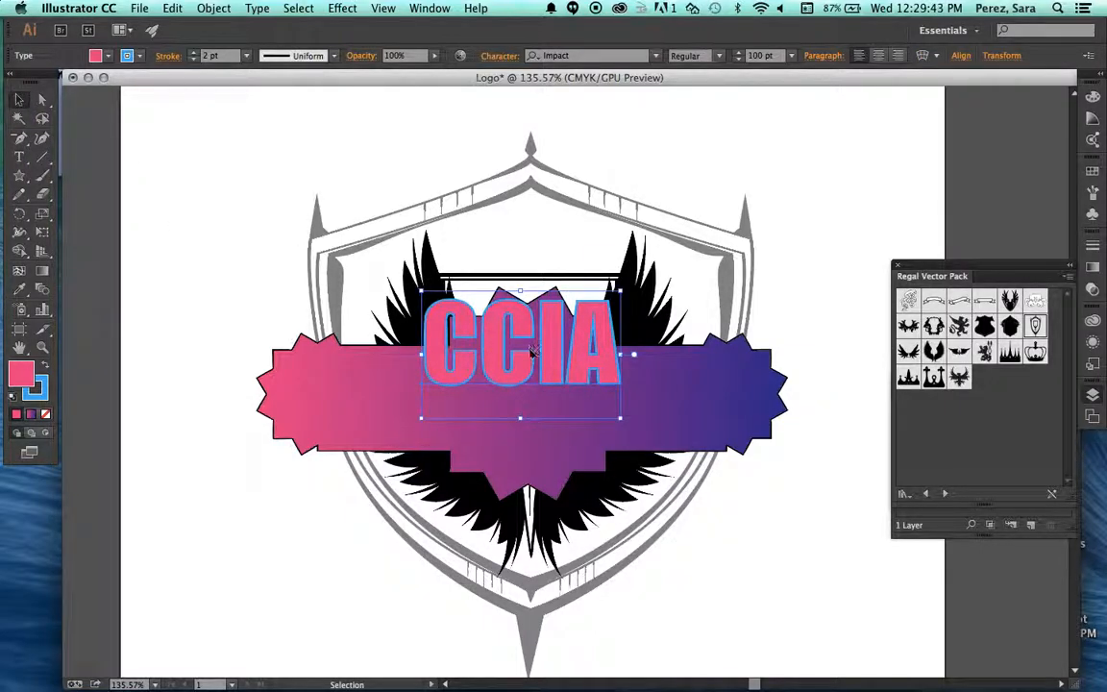
drag(521, 357, 528, 397)
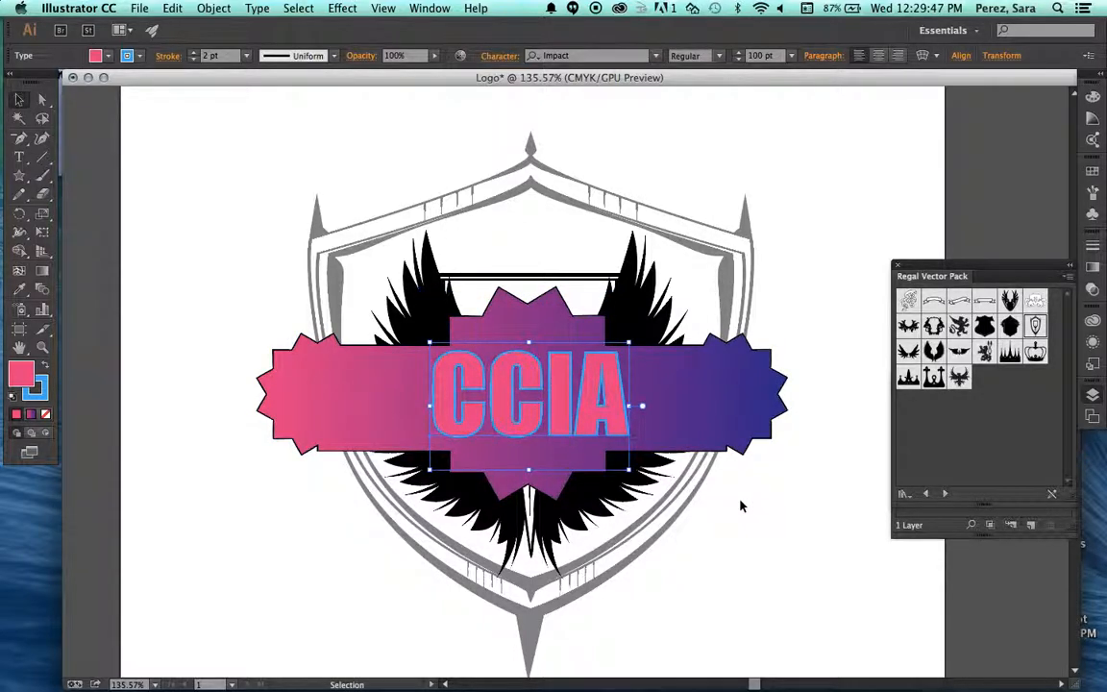
click(740, 506)
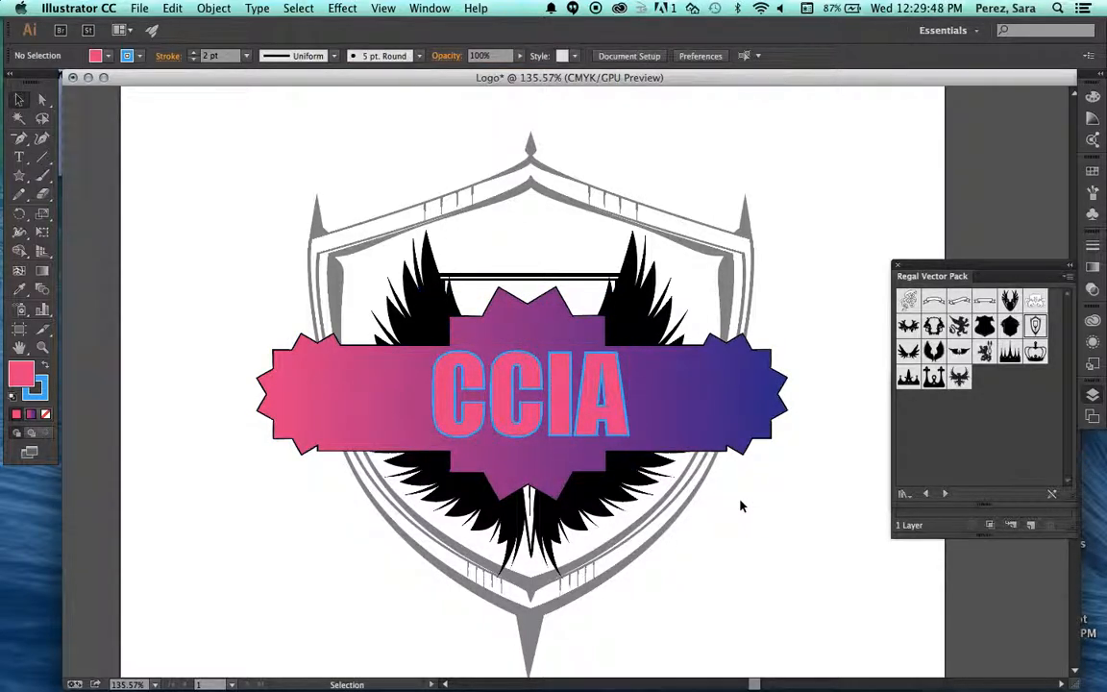
Start an envelope warp on the CCIA text, trying the Bulge and Shell Lower styles before choosing Wave.
click(515, 388)
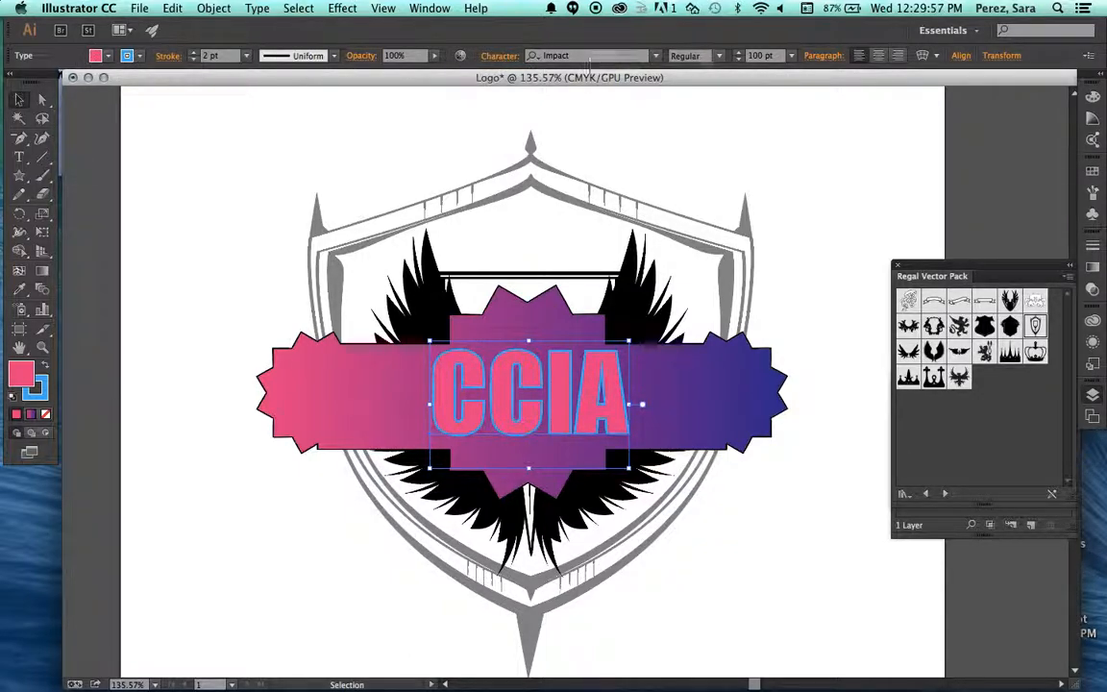
click(925, 58)
drag(808, 118, 870, 84)
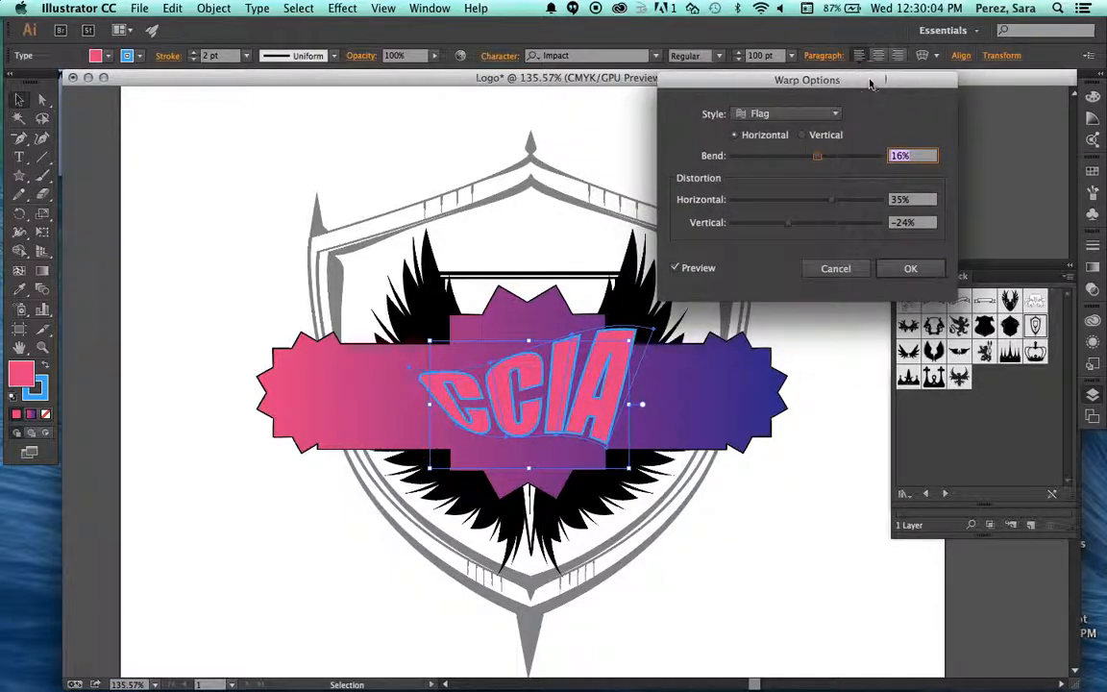
click(749, 115)
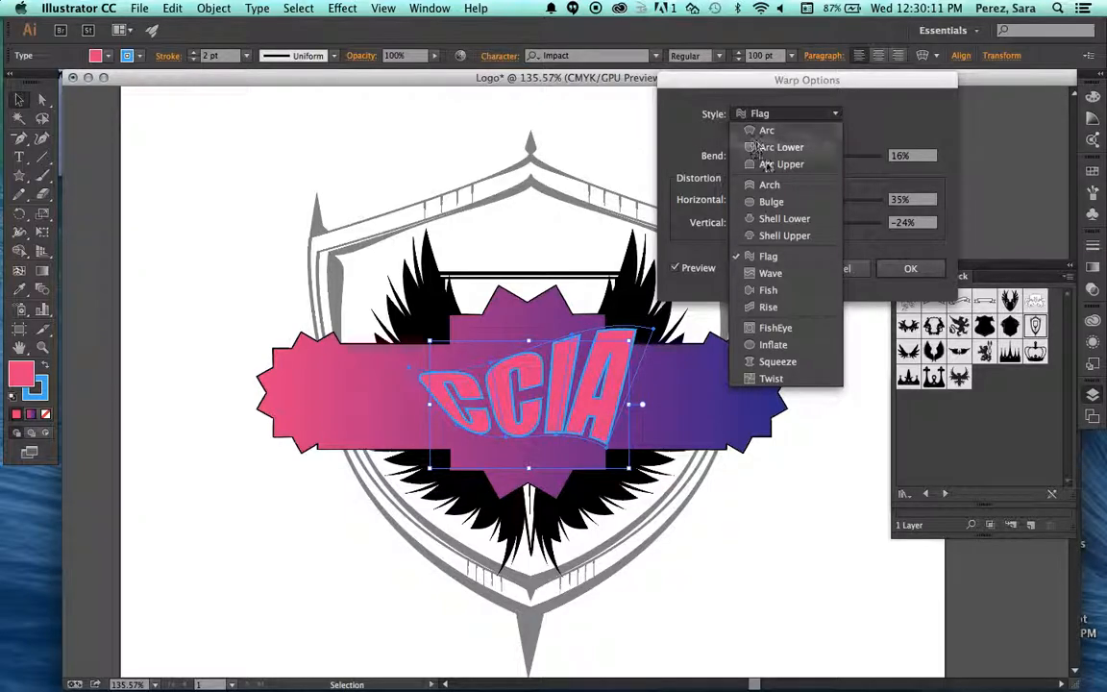
click(769, 201)
click(779, 113)
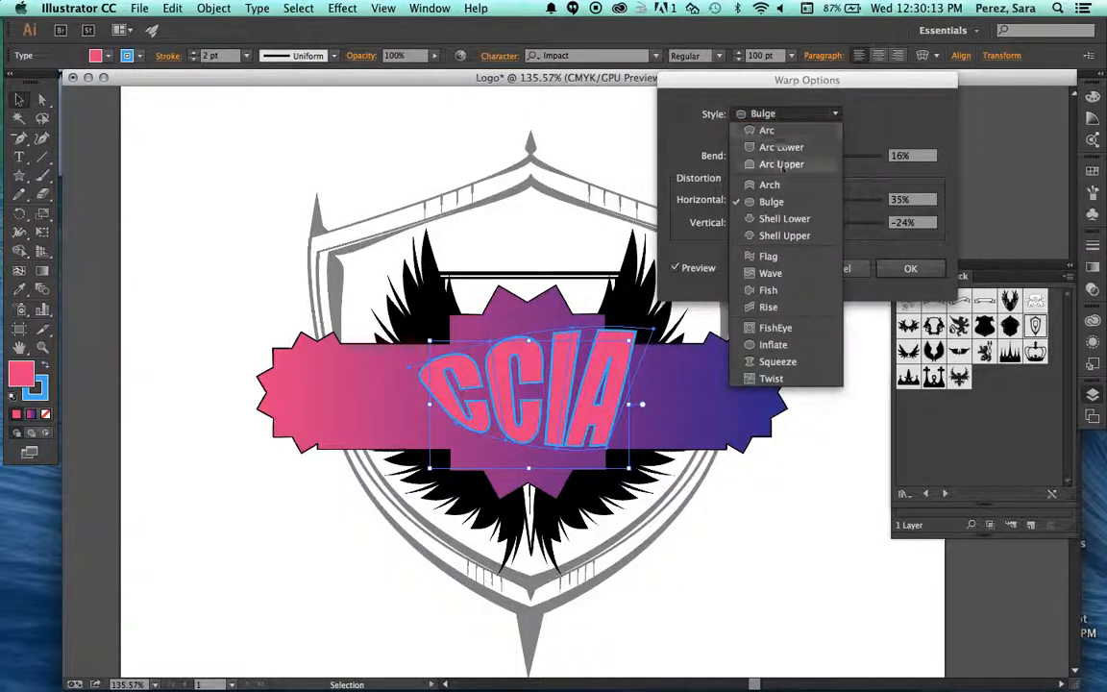
click(779, 220)
click(783, 113)
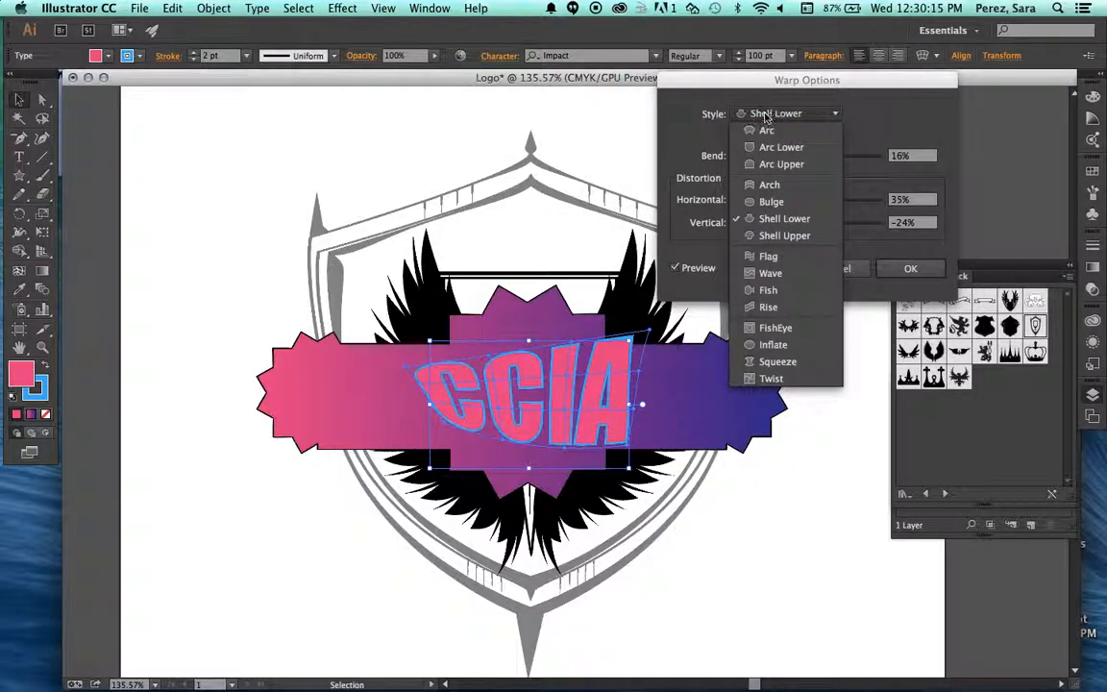
click(771, 273)
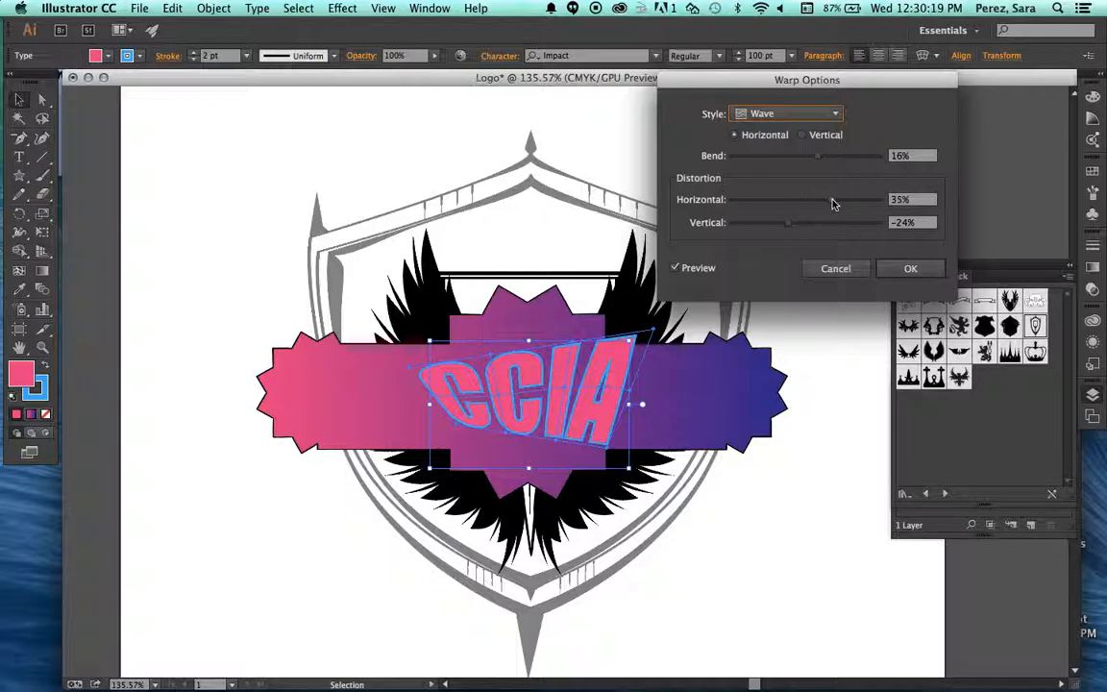
Set the Wave warp's bend to -55%, horizontal distortion to 25% and vertical distortion to -20%, and apply it to the CCIA text.
drag(818, 156, 767, 160)
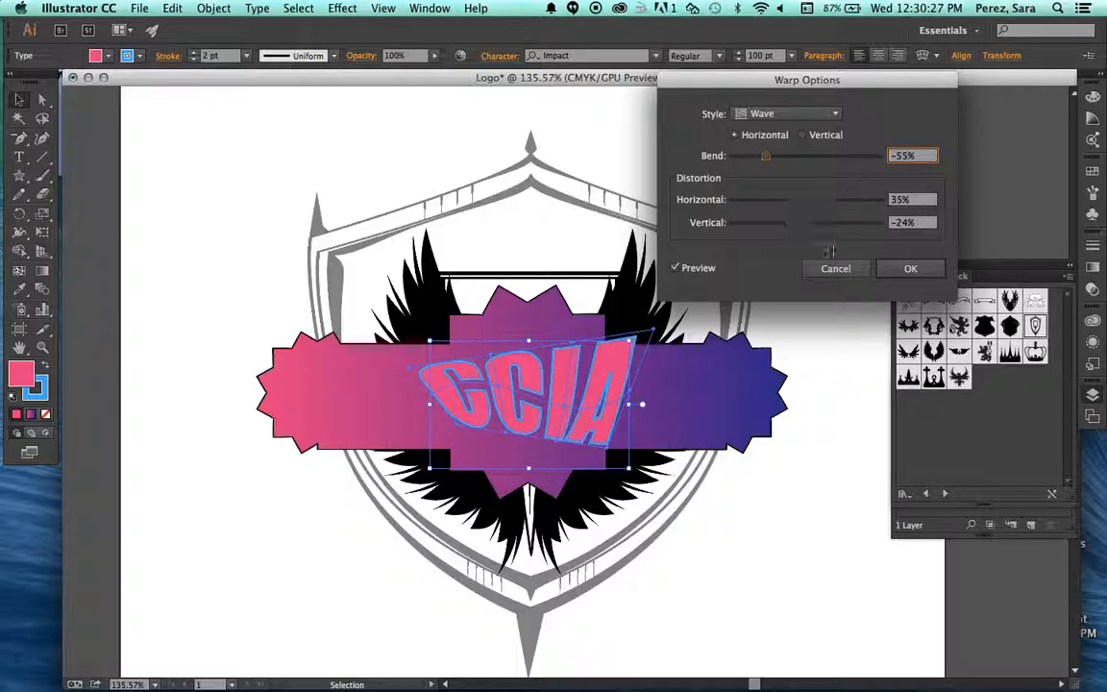
drag(829, 205, 780, 236)
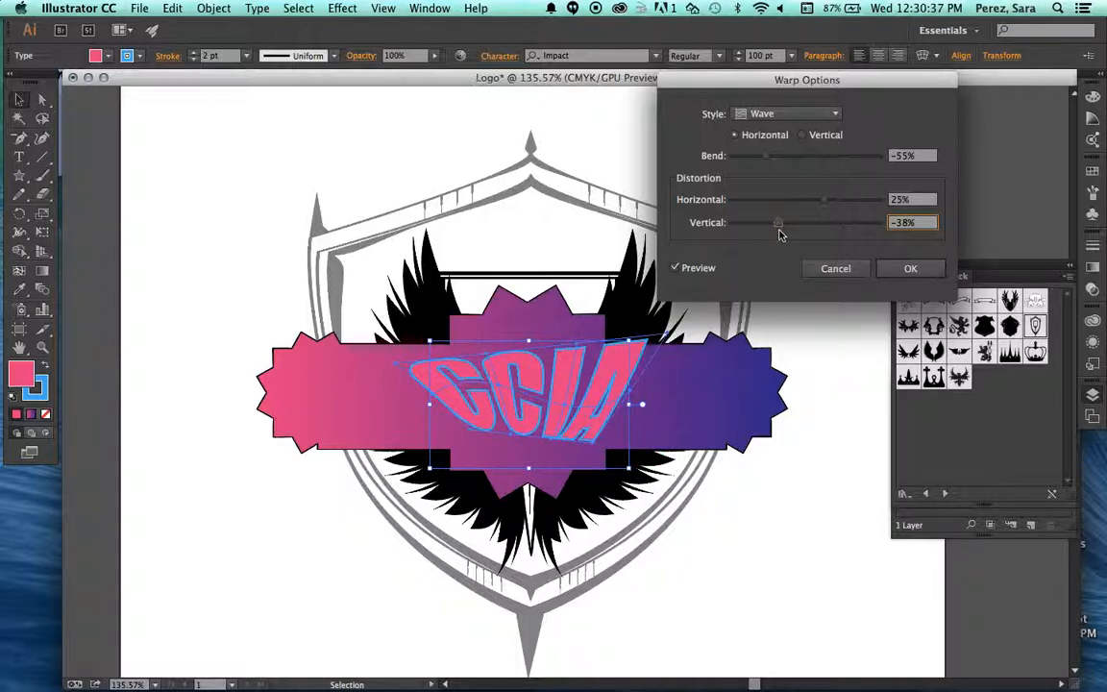
click(678, 271)
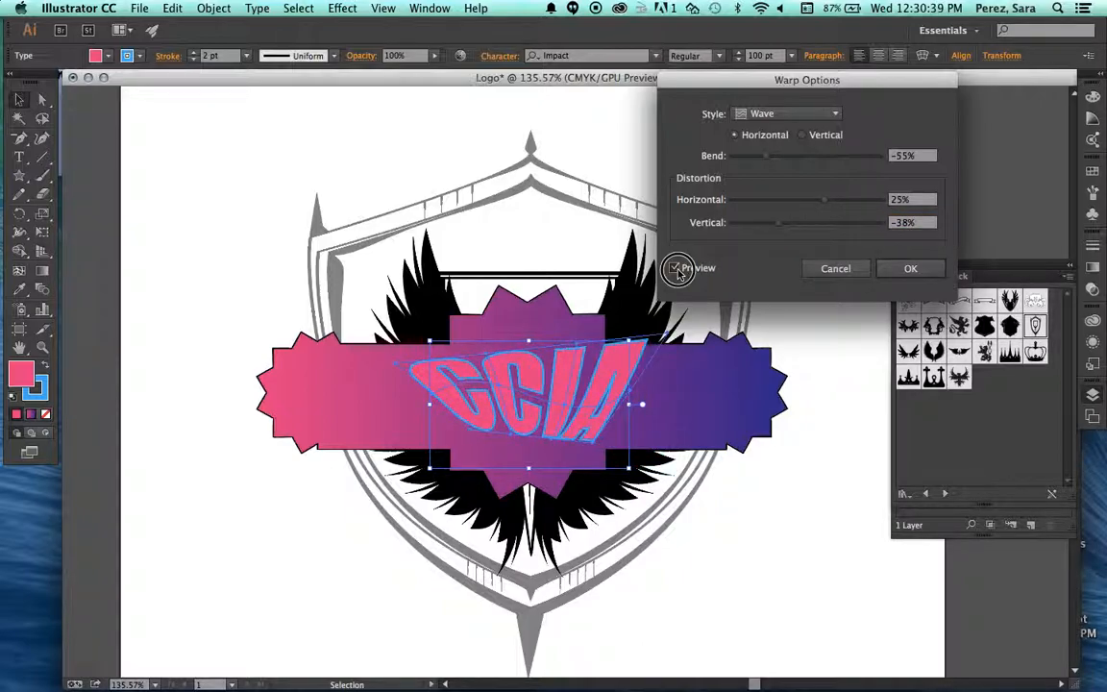
mouse_move(769, 226)
mouse_down()
mouse_move(798, 222)
mouse_move(782, 227)
mouse_up()
click(675, 271)
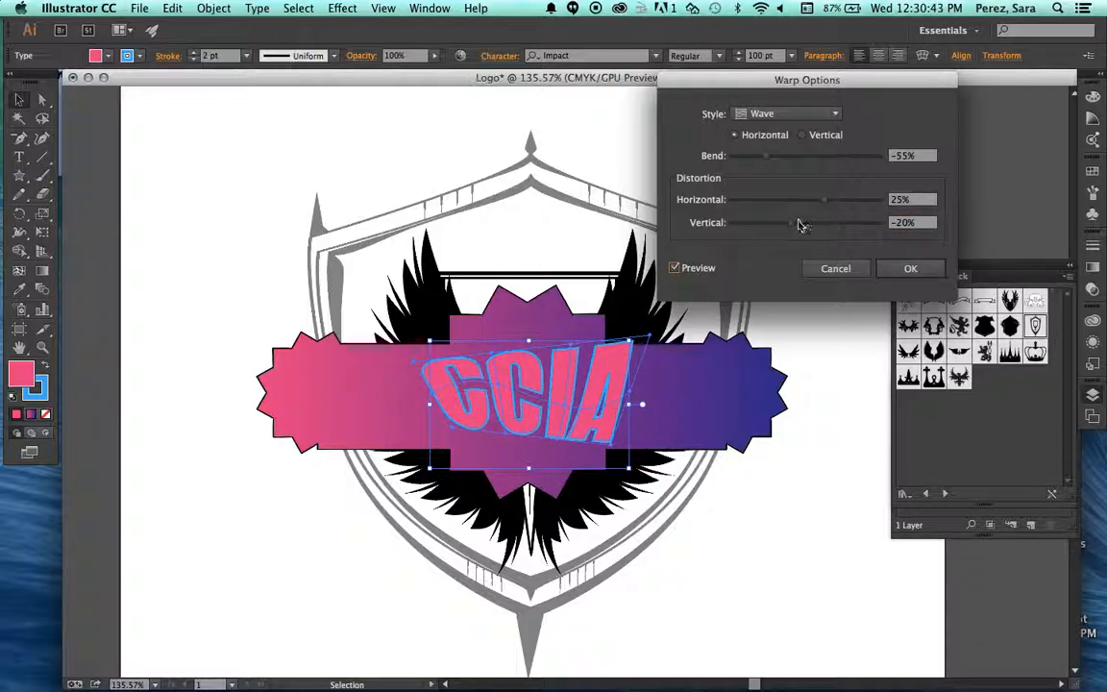
click(889, 269)
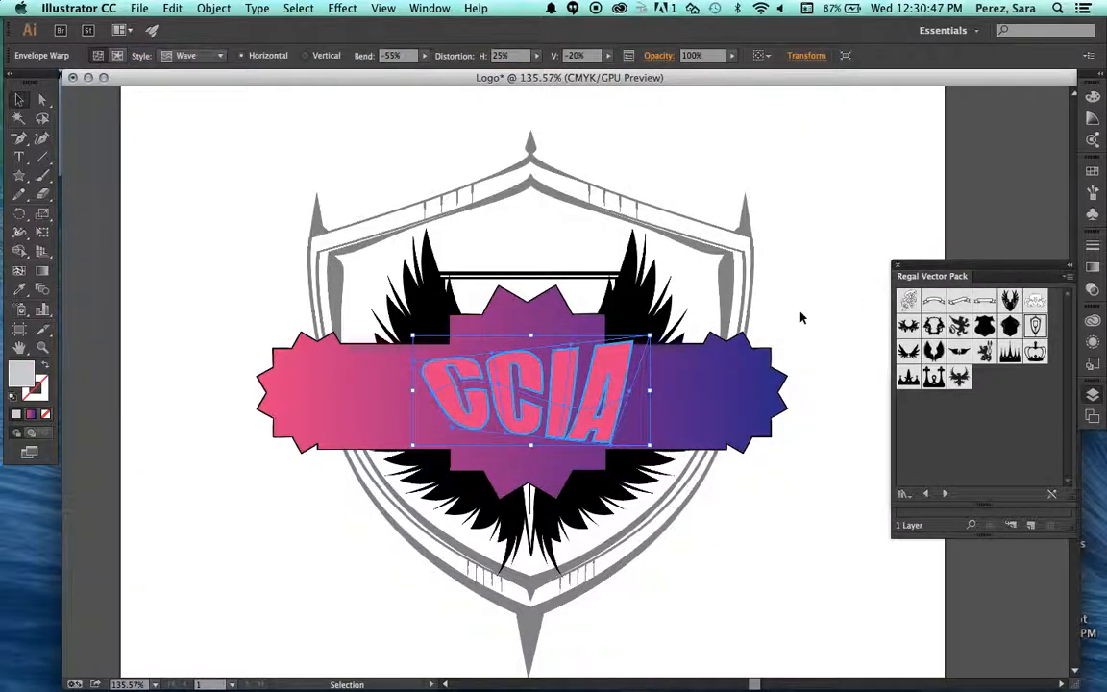
click(802, 317)
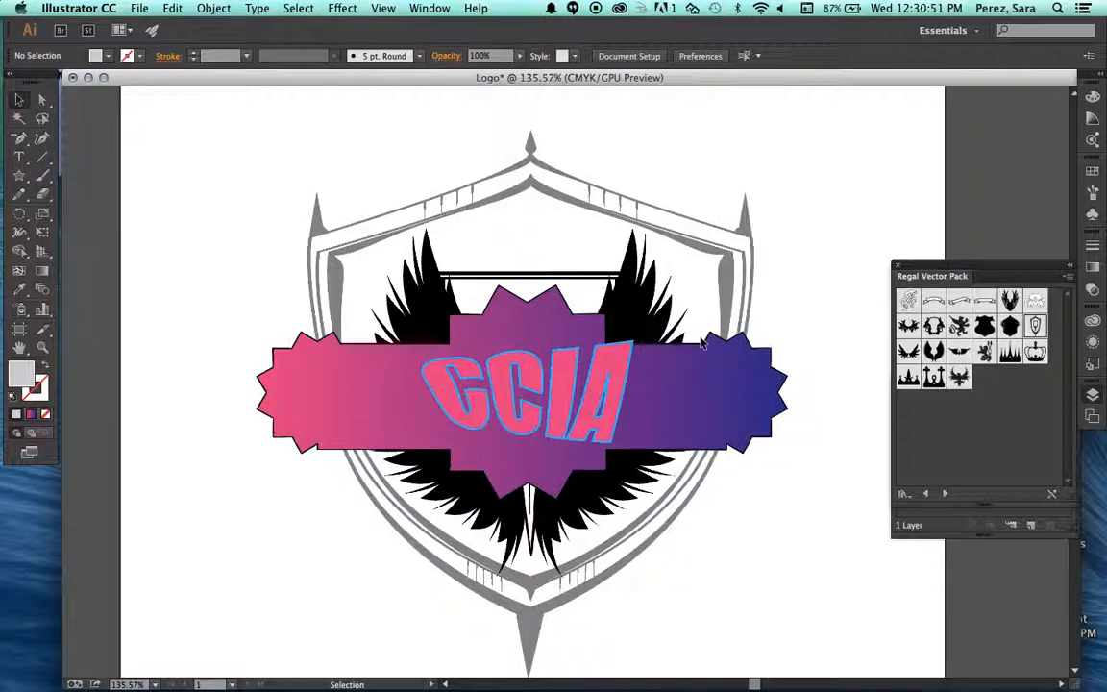
Add a separate "ccia" text above the upper-left part of the shield.
click(19, 157)
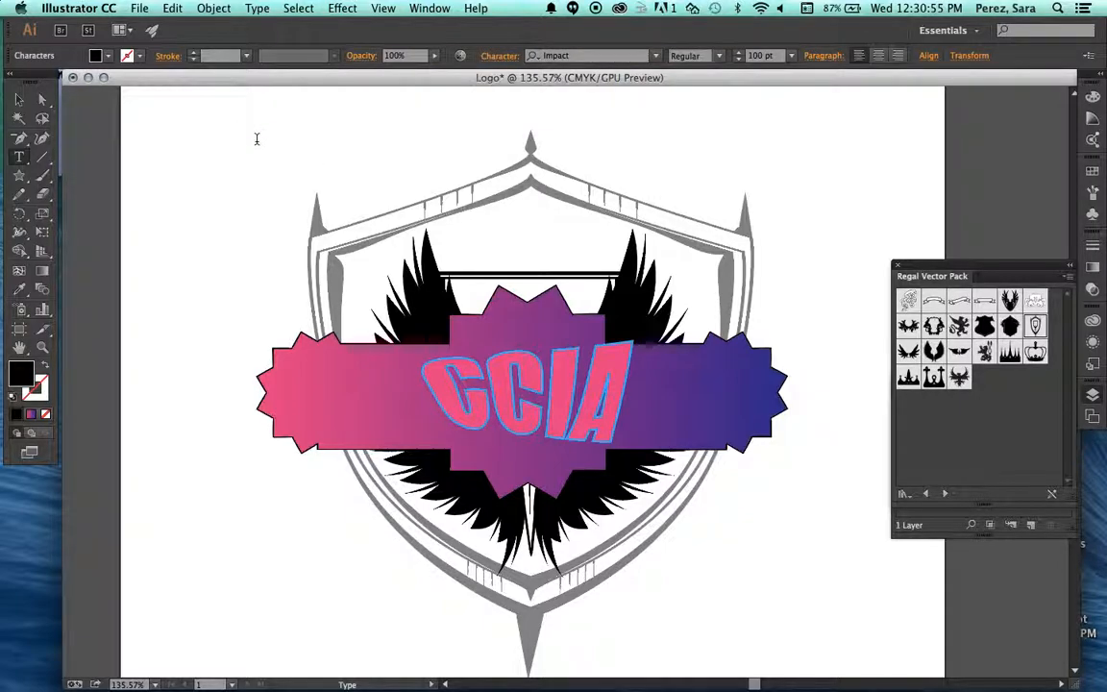
click(321, 167)
text(ccia)
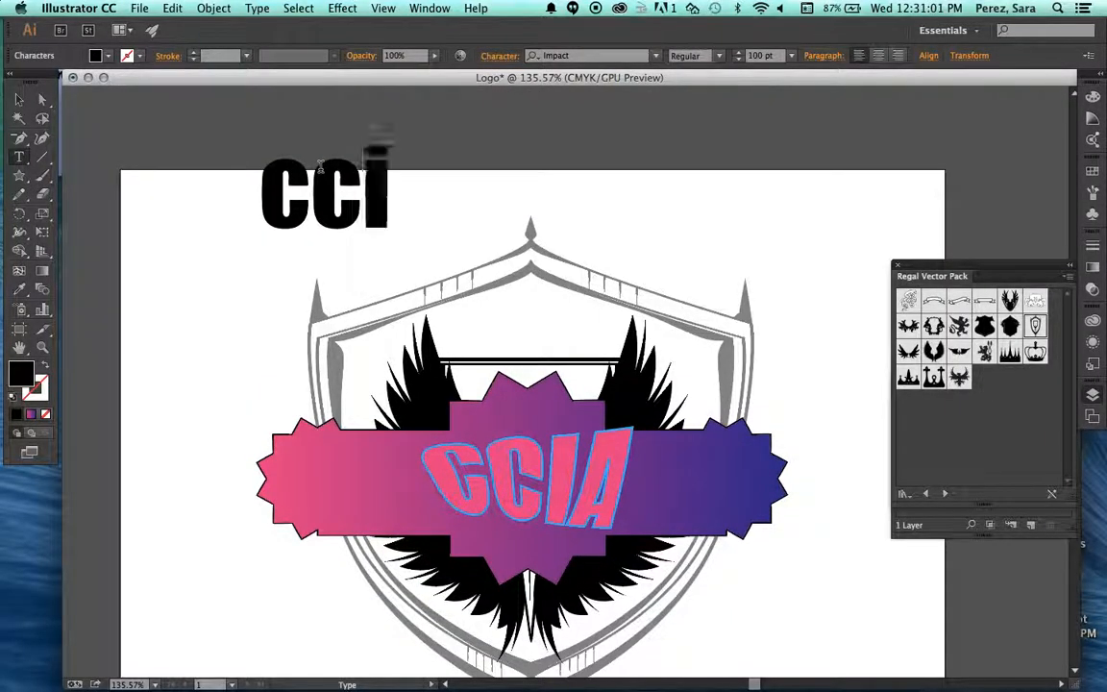